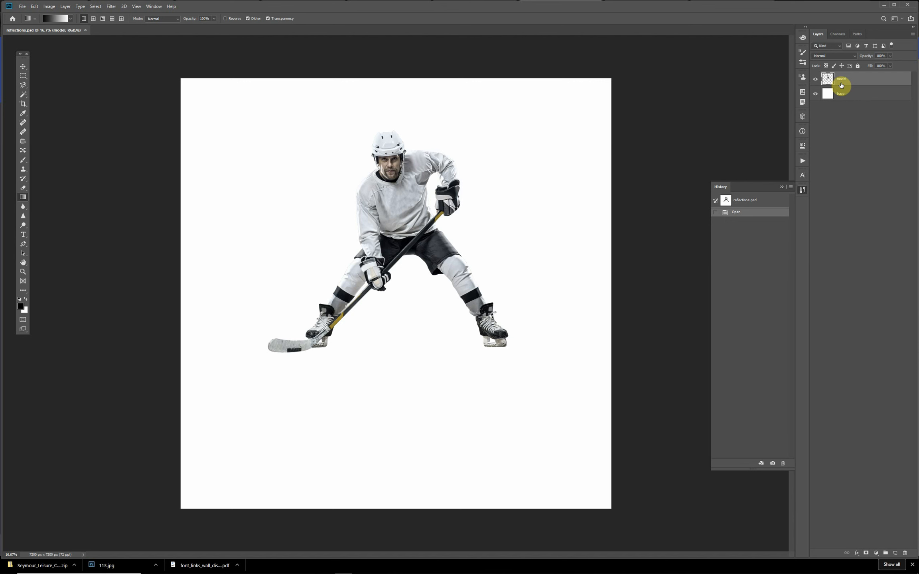
Duplicate the model layer, flip the copy vertically and place it directly beneath the player so the skate blades meet
key("ctrl+j")
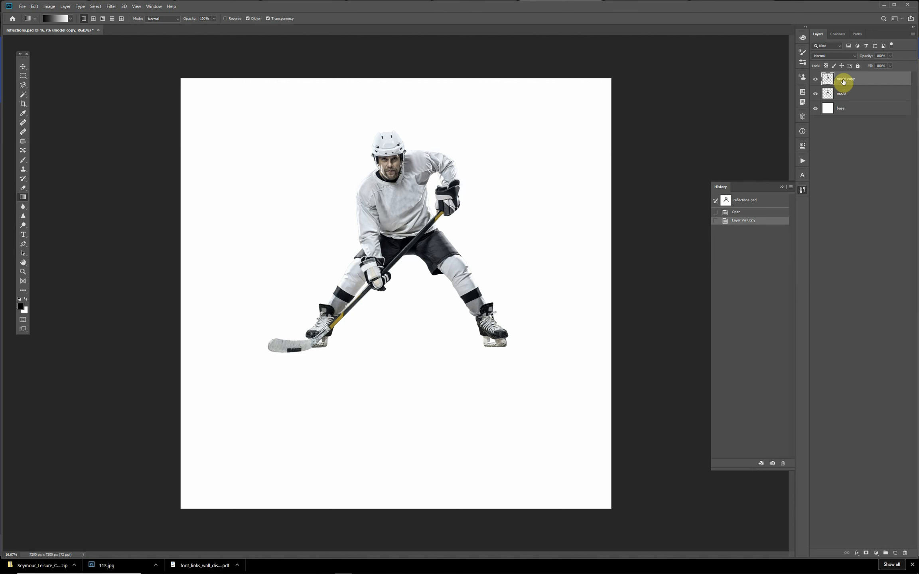
key("ctrl+t")
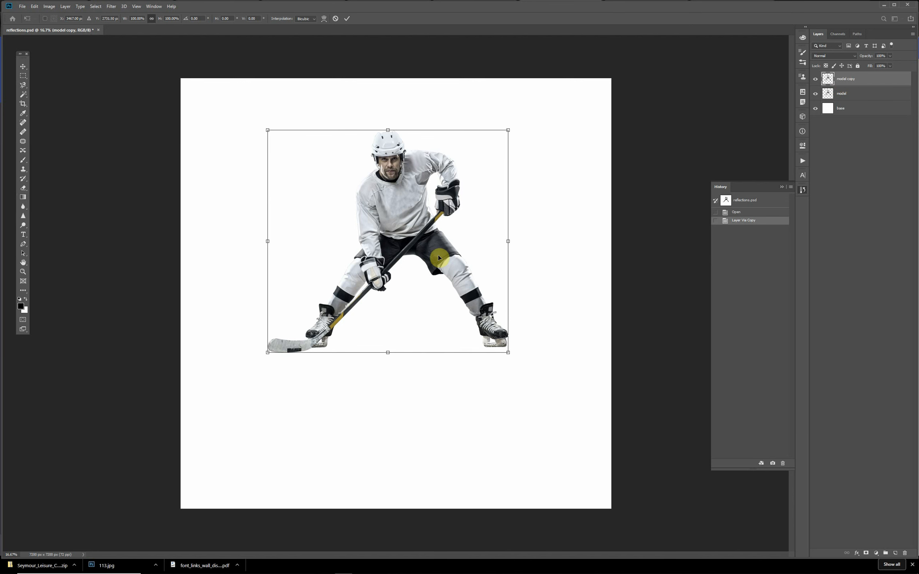
right_click(390, 240)
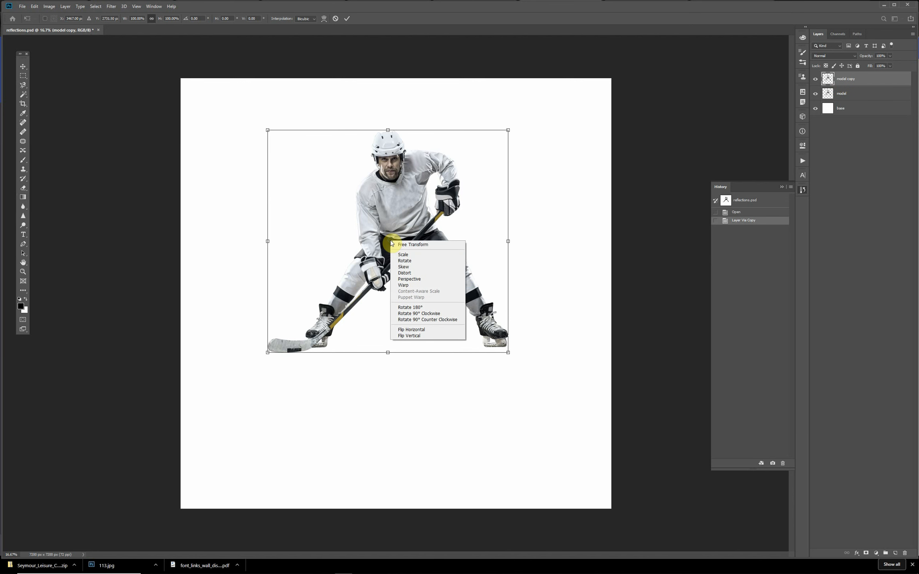
left_click(409, 336)
left_click_drag(371, 221, 365, 431)
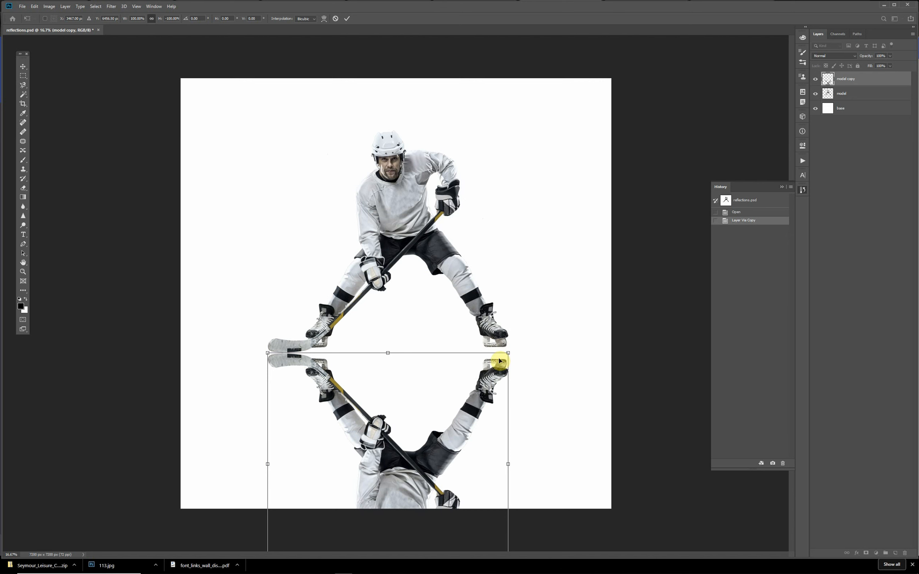
left_click_drag(433, 477, 432, 466)
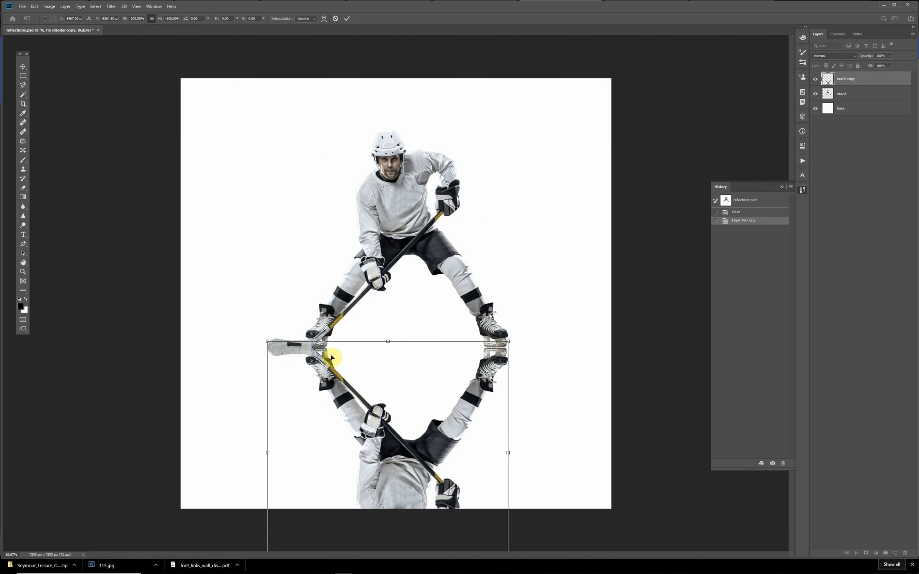
Try to warp the flipped copy so its stick blade meets the original, and discard the duplicated layer
right_click(395, 411)
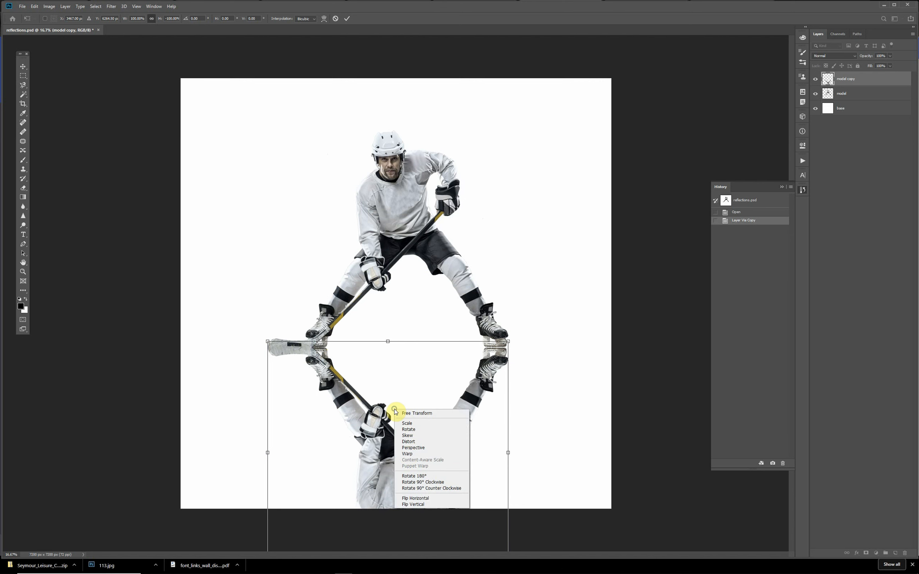
left_click(407, 454)
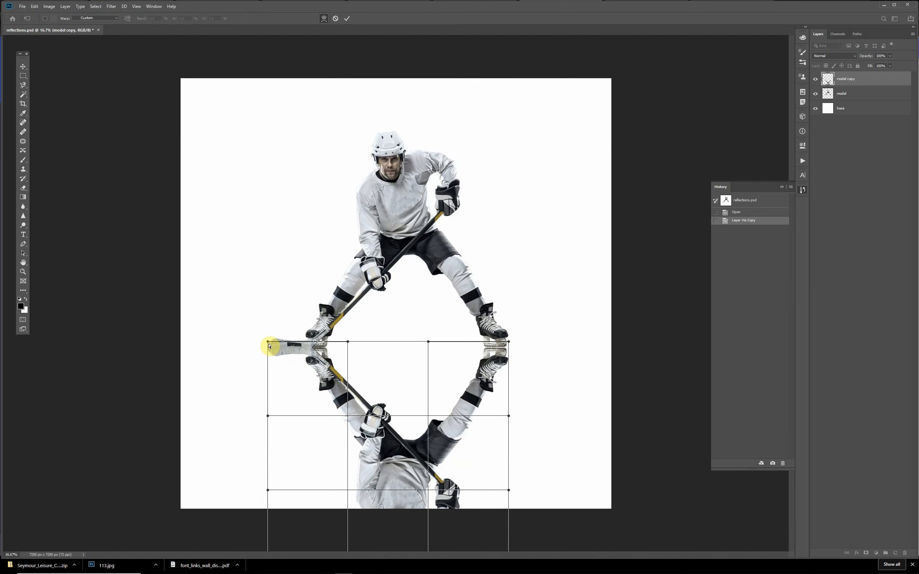
left_click_drag(269, 343, 269, 353)
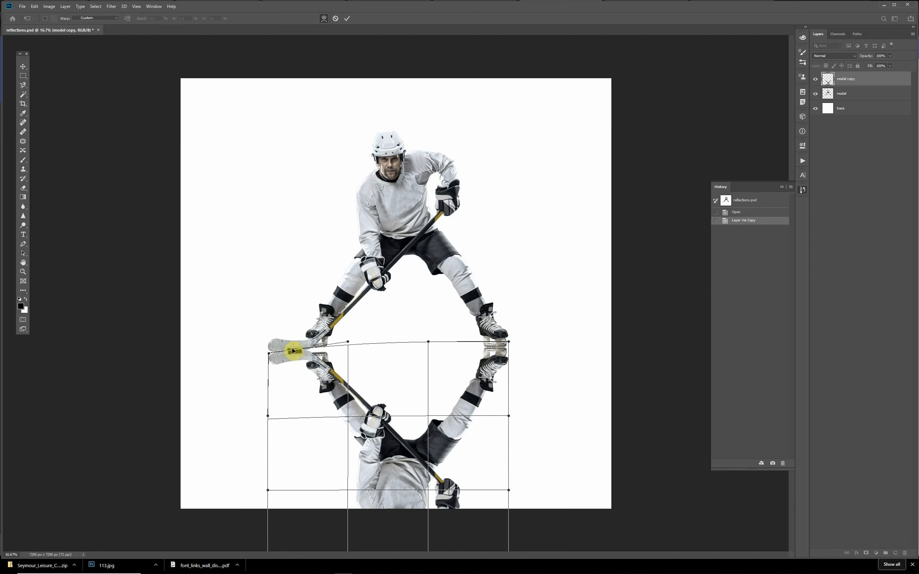
left_click_drag(293, 351, 295, 355)
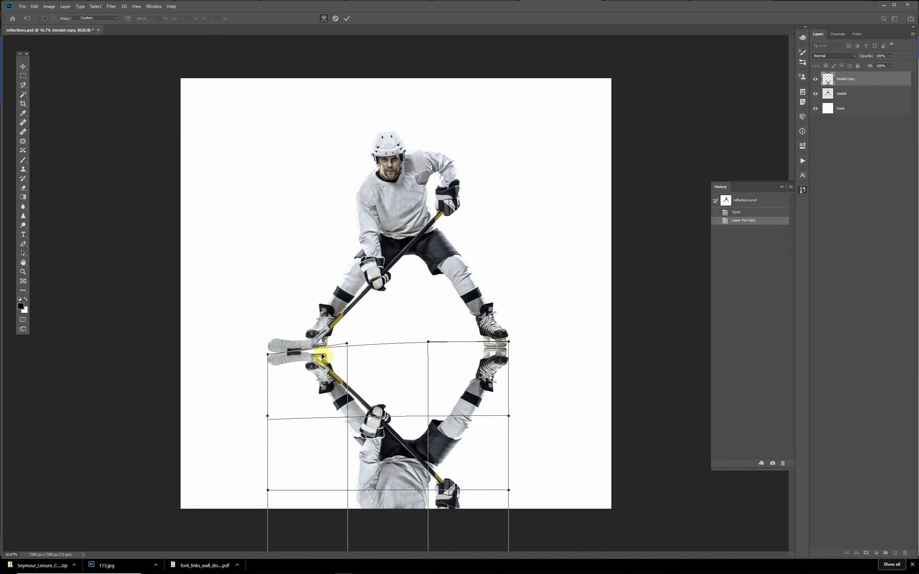
left_click_drag(348, 348, 350, 329)
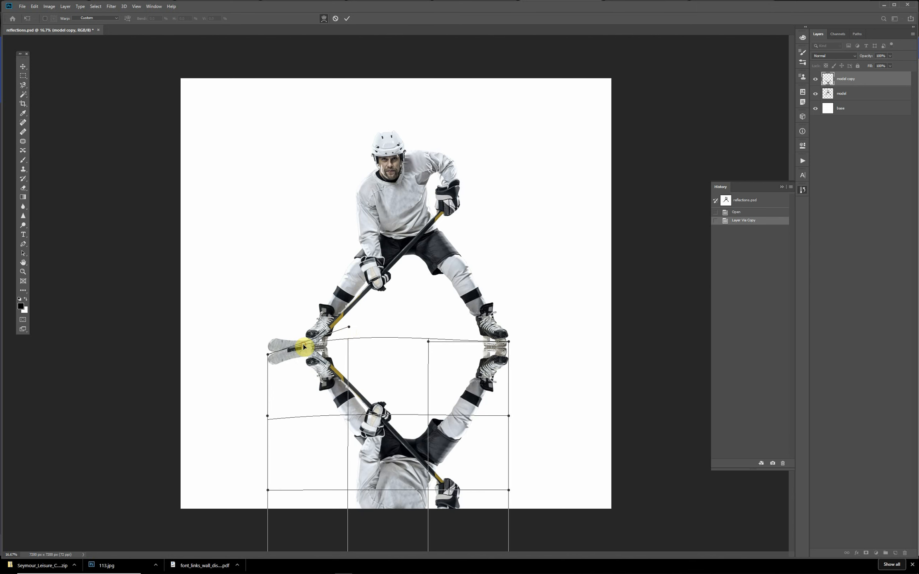
left_click_drag(346, 335, 349, 343)
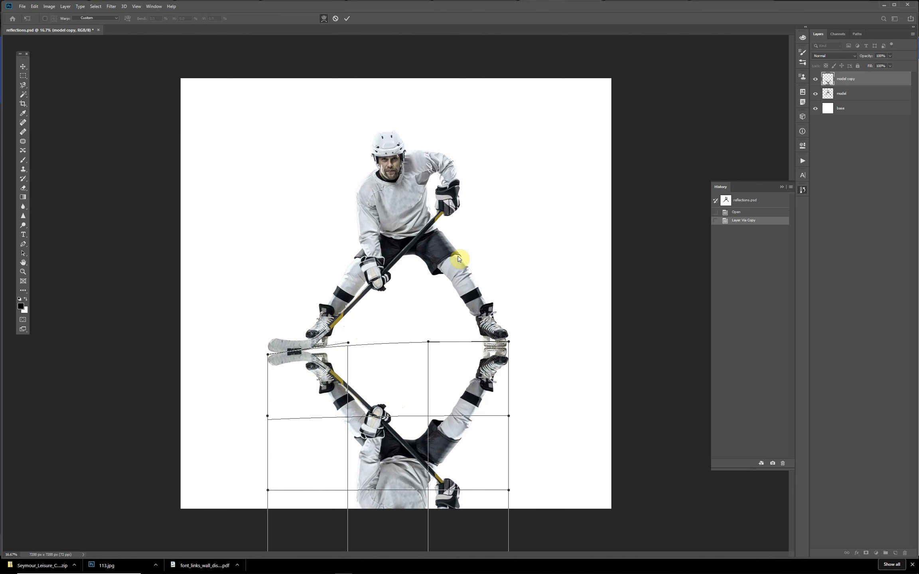
key("Escape")
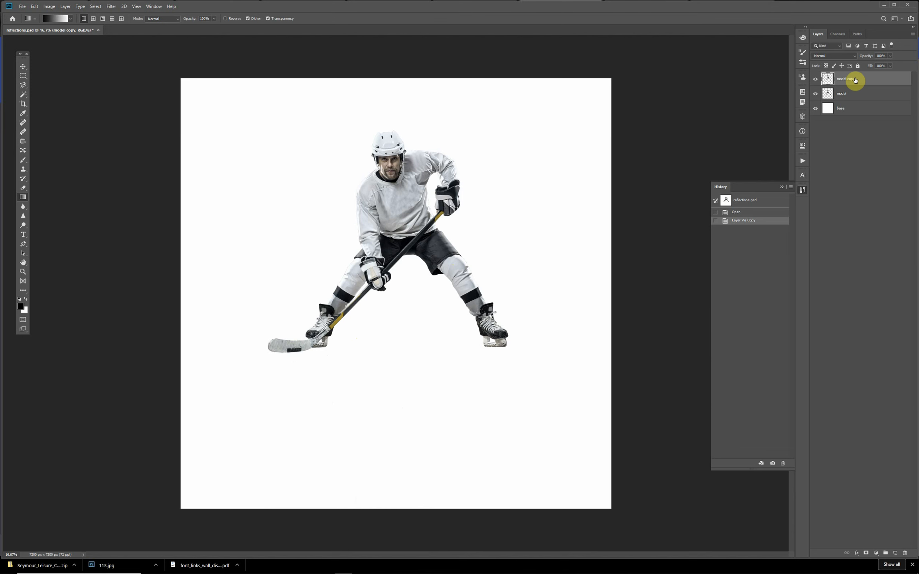
key("Delete")
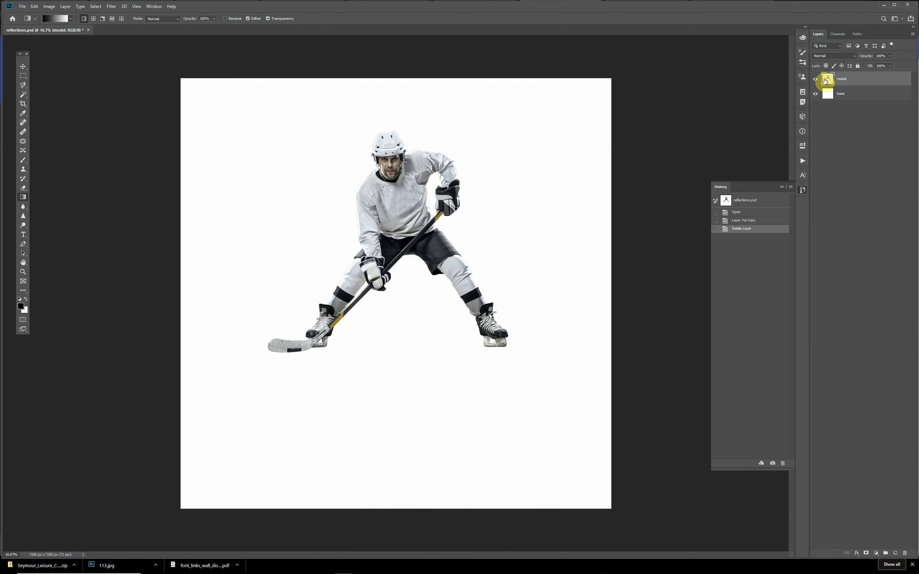
Marquee-select the half of the player holding the stick blade and paste a copy of it as a new layer
left_click(23, 76)
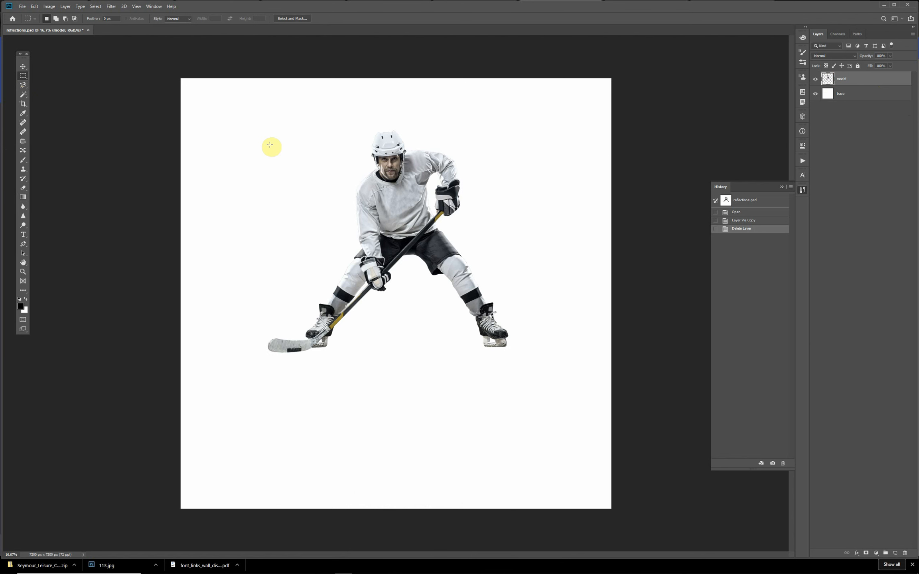
left_click_drag(233, 102, 397, 424)
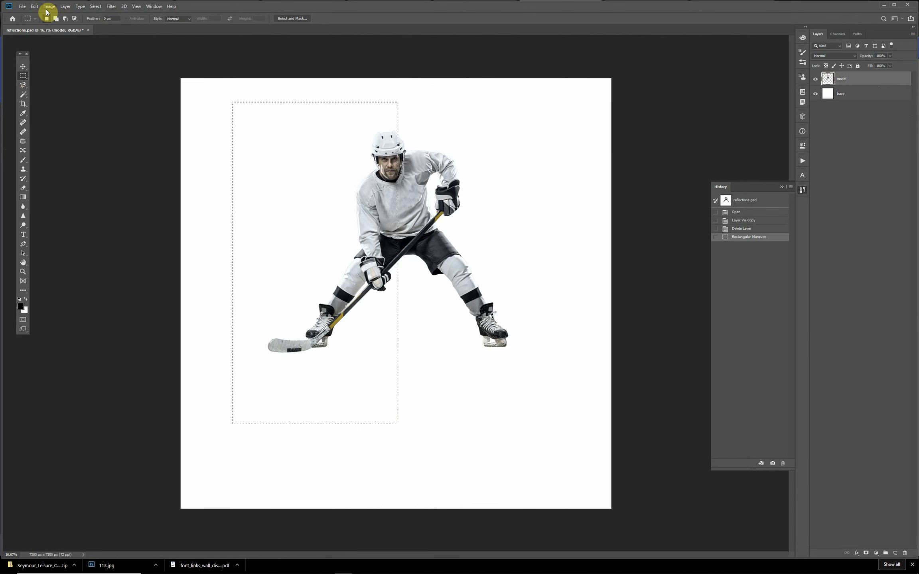
left_click(34, 7)
left_click(40, 57)
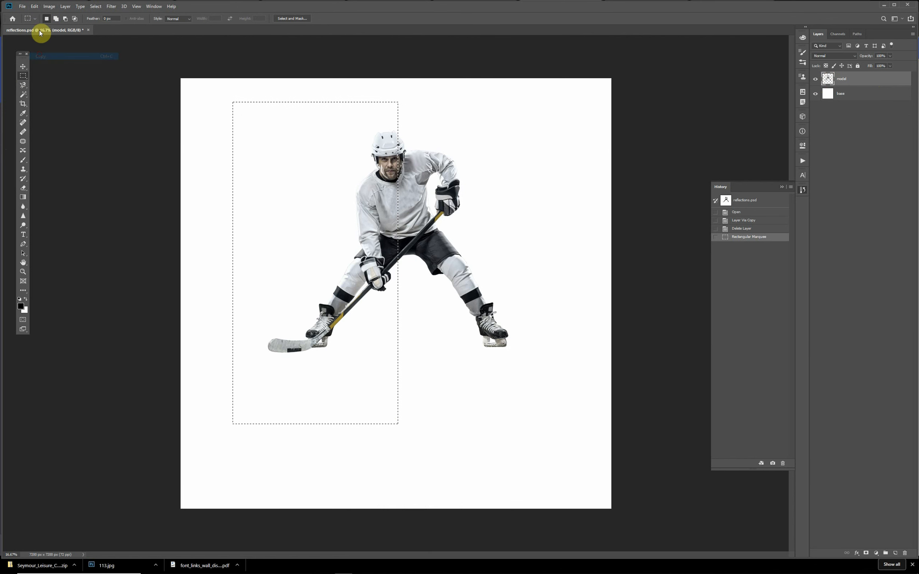
key("ctrl+v")
Flip the pasted half of the player vertically
key("v")
left_click(34, 6)
mouse_move(61, 176)
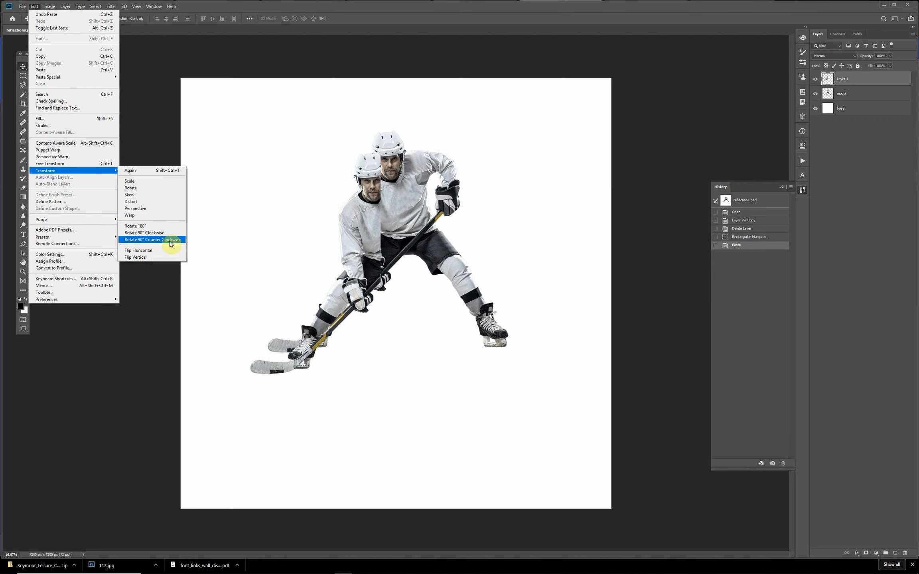
left_click(160, 259)
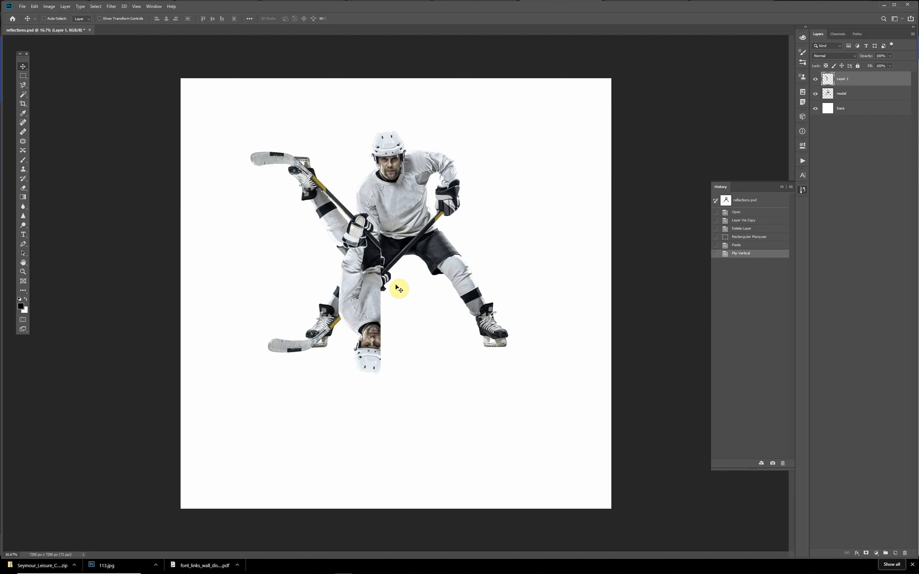
Move the flipped half below the player and nudge it sideways until its stick blade lines up under the original blade
left_click_drag(361, 241, 380, 439)
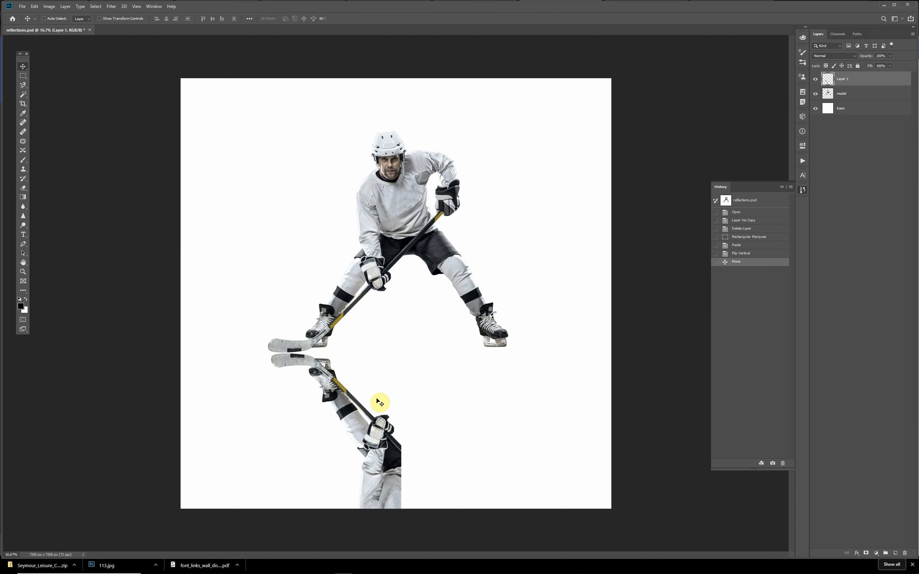
key("Left")
key("Left")
key("Left")
key("Left")
key("Left")
key("Left")
key("Left")
key("Left")
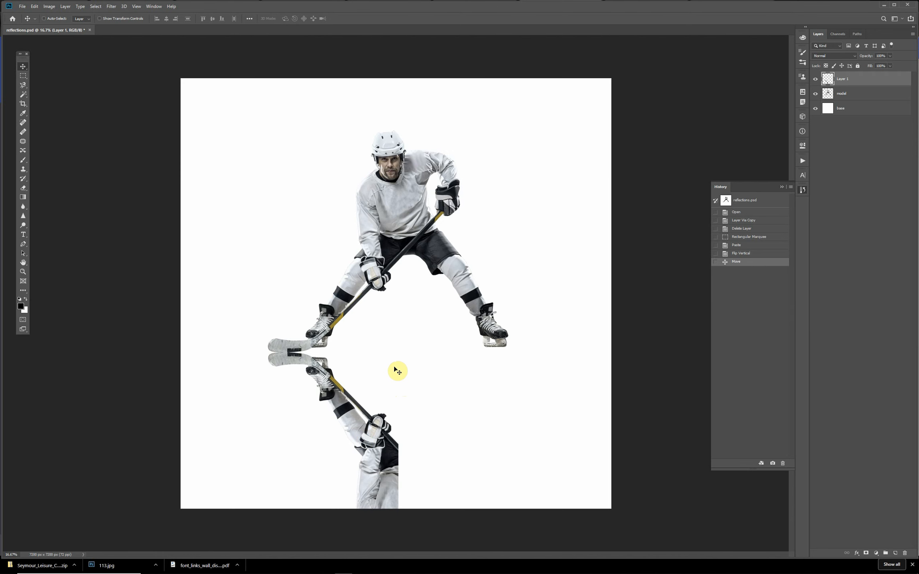
Apply Puppet Warp to the flipped half and pin its stick blade, skate toe, ankle and outer leg
scroll(397, 371, "up", 3)
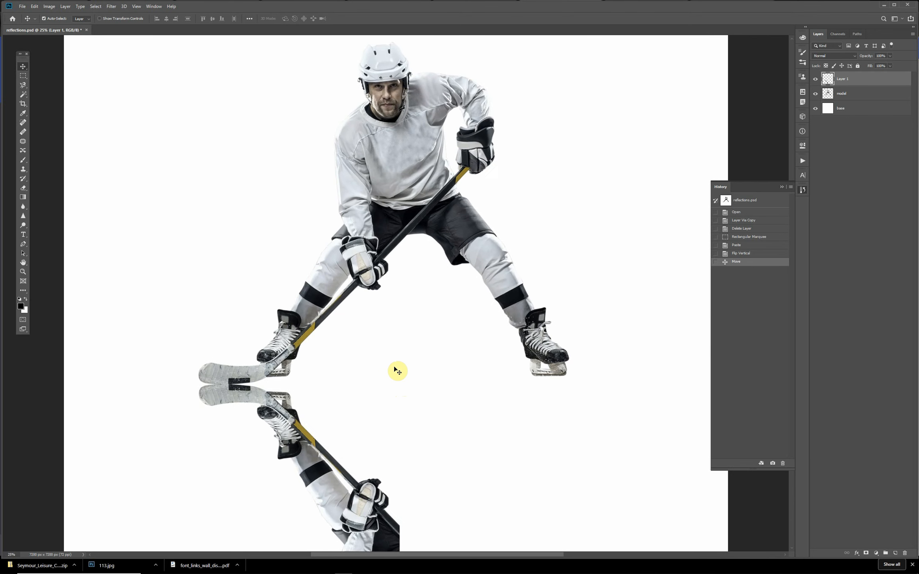
left_click_drag(356, 404, 427, 145)
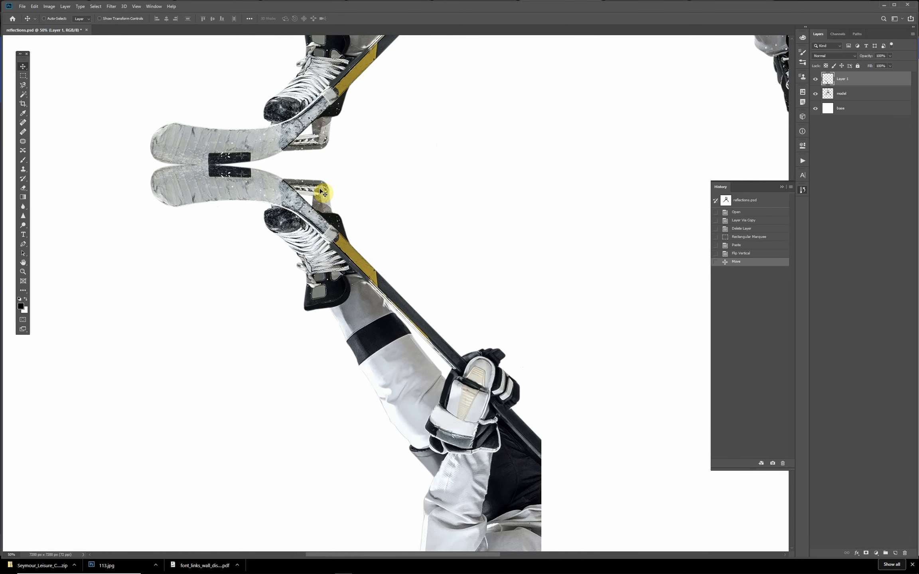
left_click(34, 7)
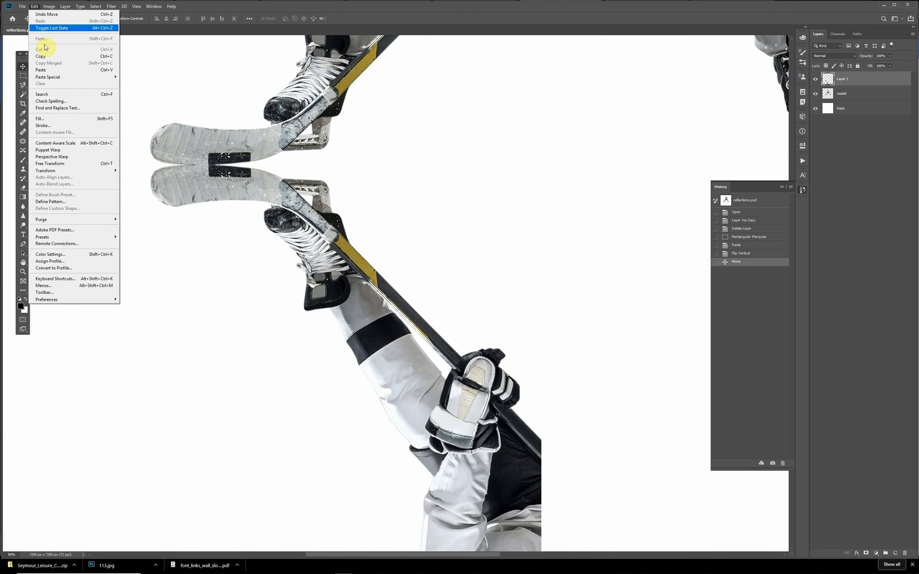
left_click(59, 151)
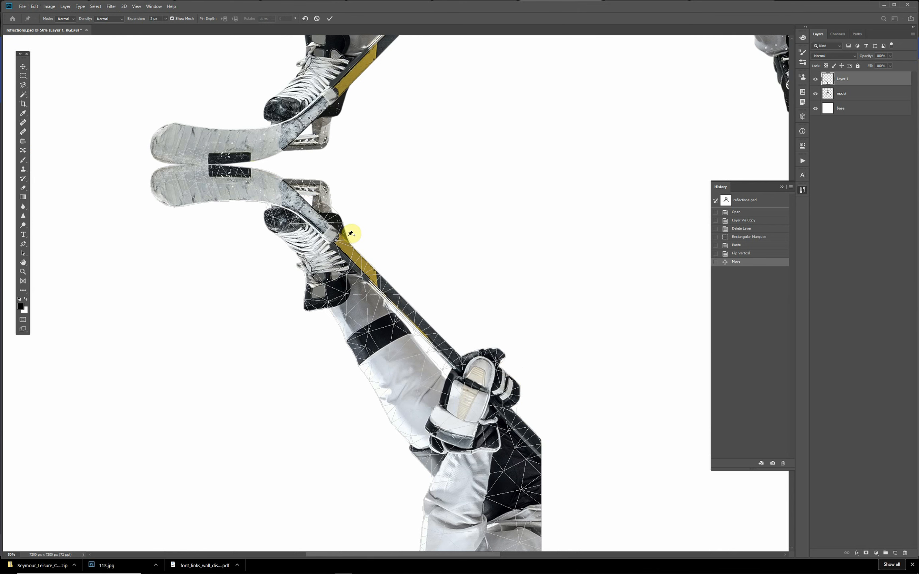
left_click(218, 164)
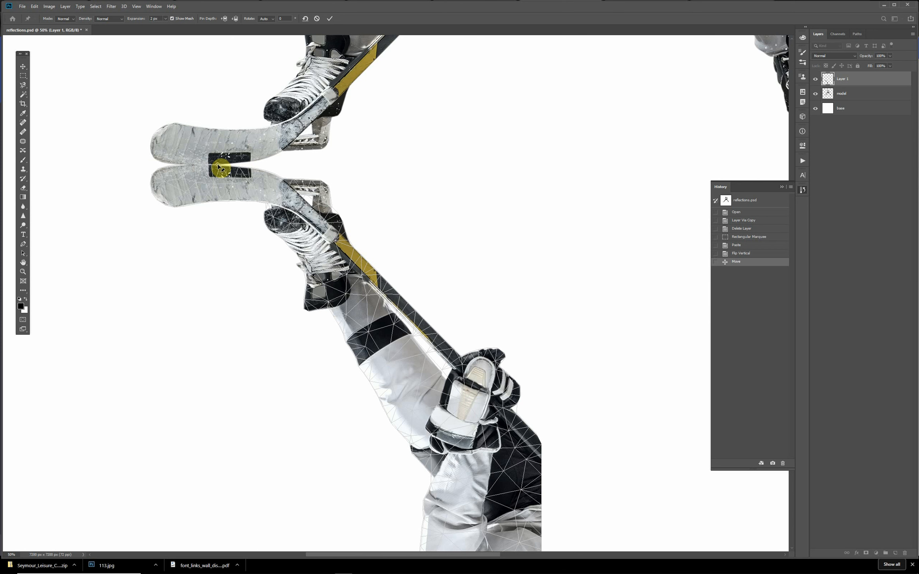
left_click(151, 184)
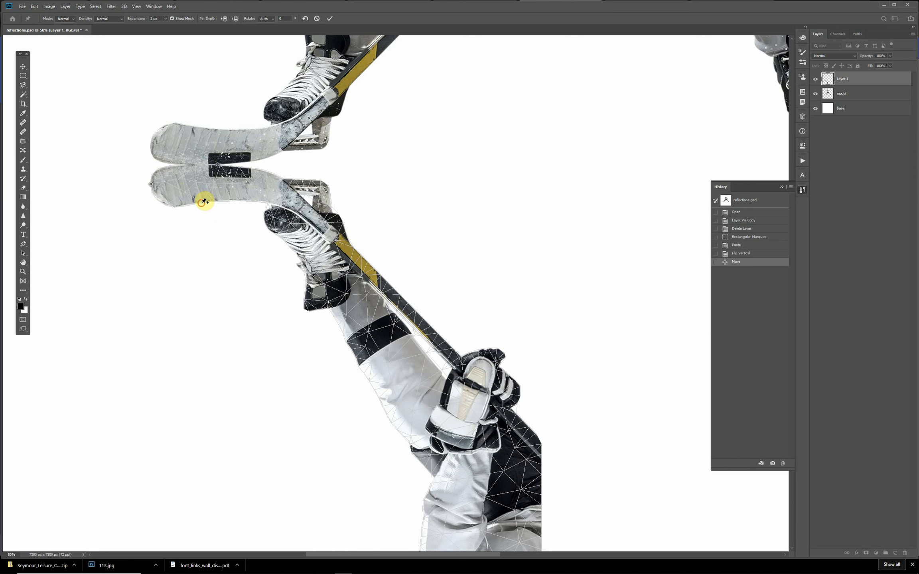
left_click(202, 202)
left_click(265, 219)
left_click(307, 281)
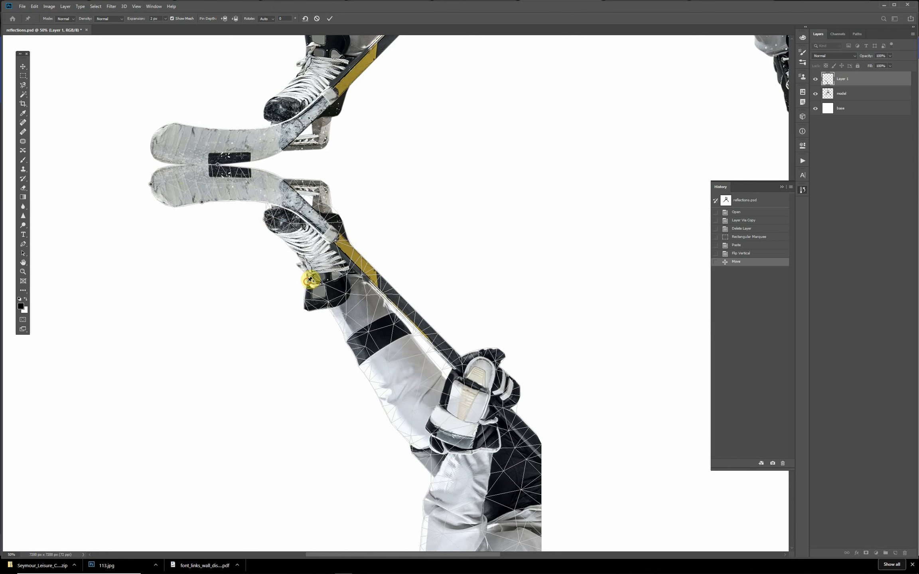
left_click(346, 341)
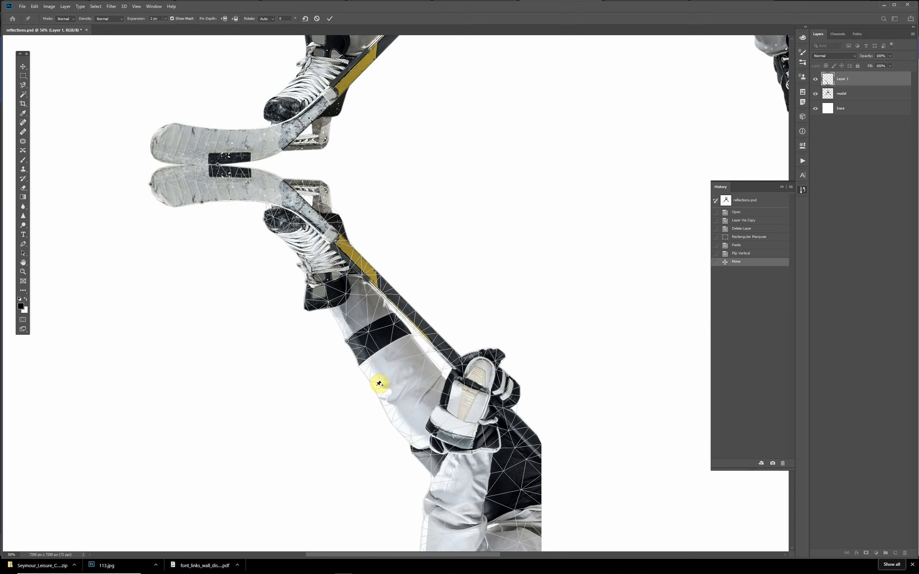
left_click(400, 432)
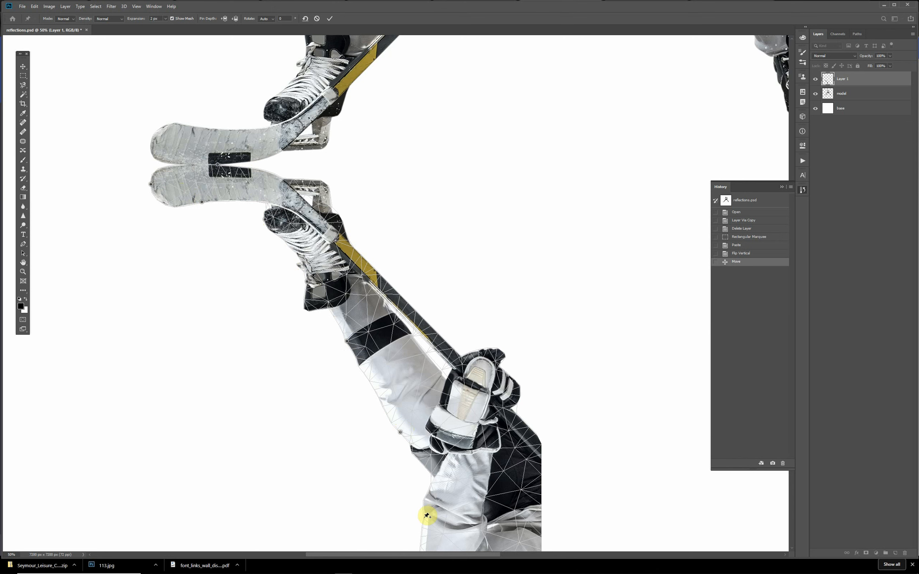
Add Puppet Warp pins on the torso's cut edge, the glove, the stick shaft and the inner side of the skate
left_click(541, 520)
left_click(539, 440)
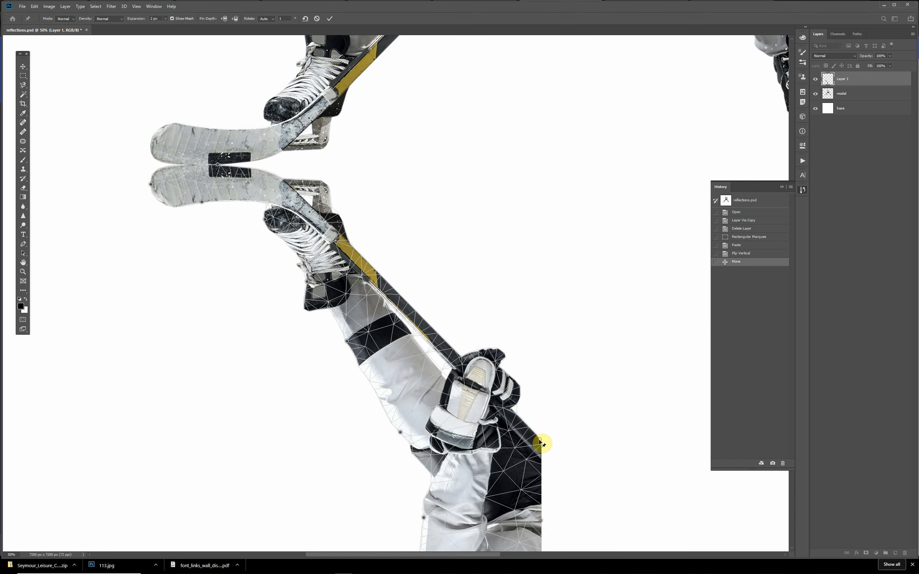
left_click(517, 381)
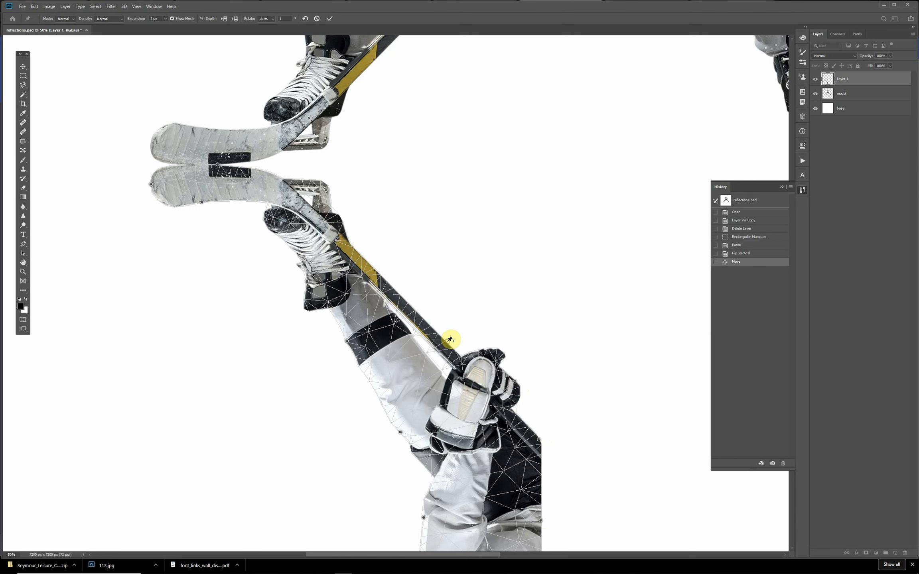
left_click(445, 342)
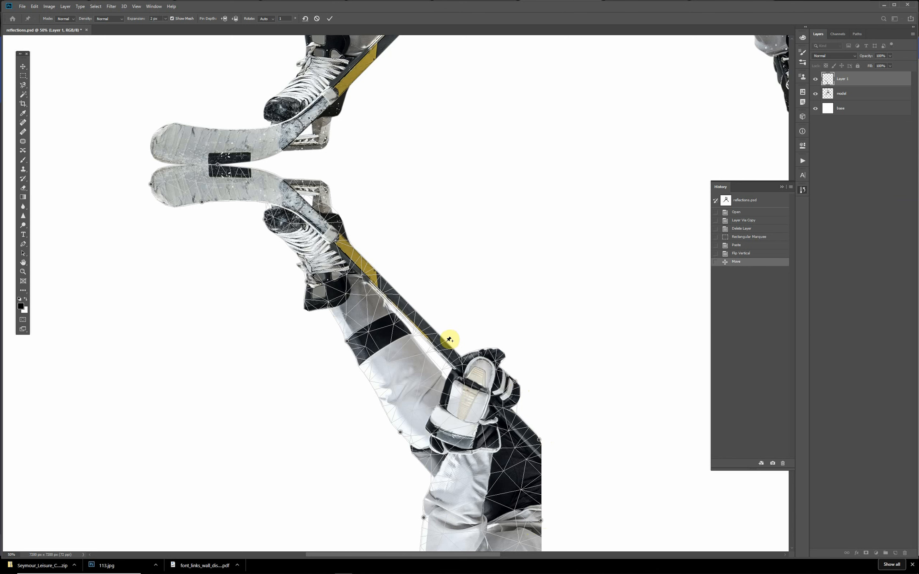
left_click(369, 263)
left_click(337, 216)
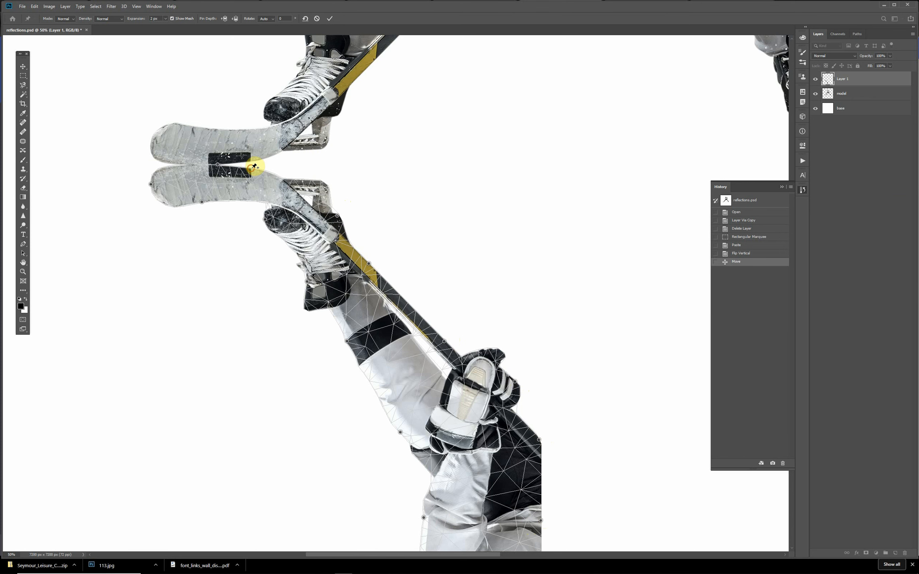
Pull the flipped stick blade's inner edge and heel up with Puppet Warp pins to meet the original blade
left_click_drag(251, 170, 250, 162)
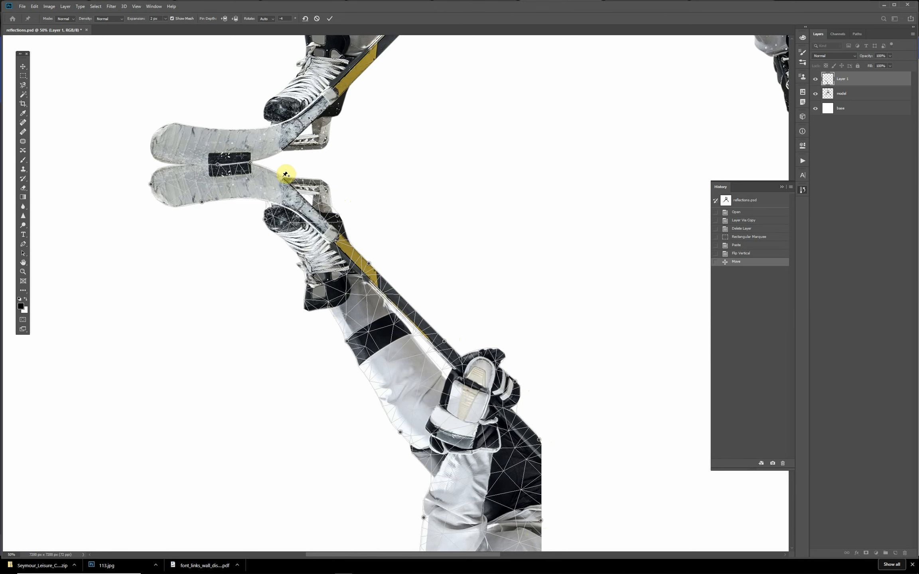
left_click_drag(285, 177, 283, 153)
left_click(264, 156)
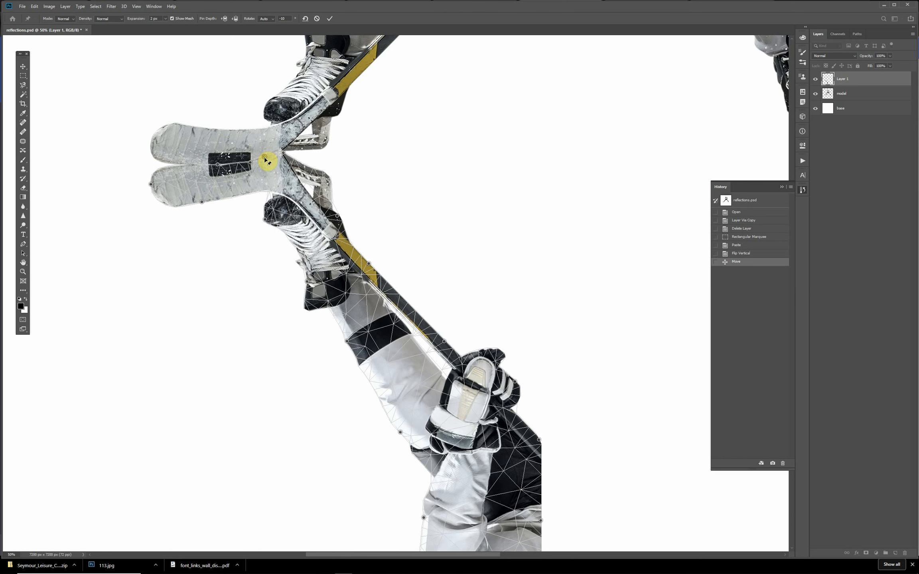
left_click(264, 158)
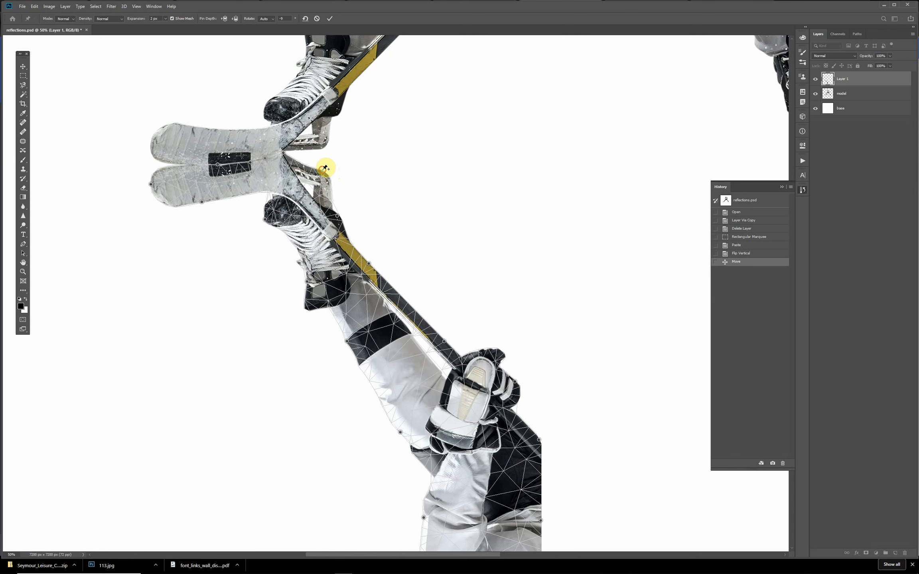
Warp the flipped skate's runner up against the original skate's runner, pinning along its length to level it
left_click_drag(324, 169, 321, 149)
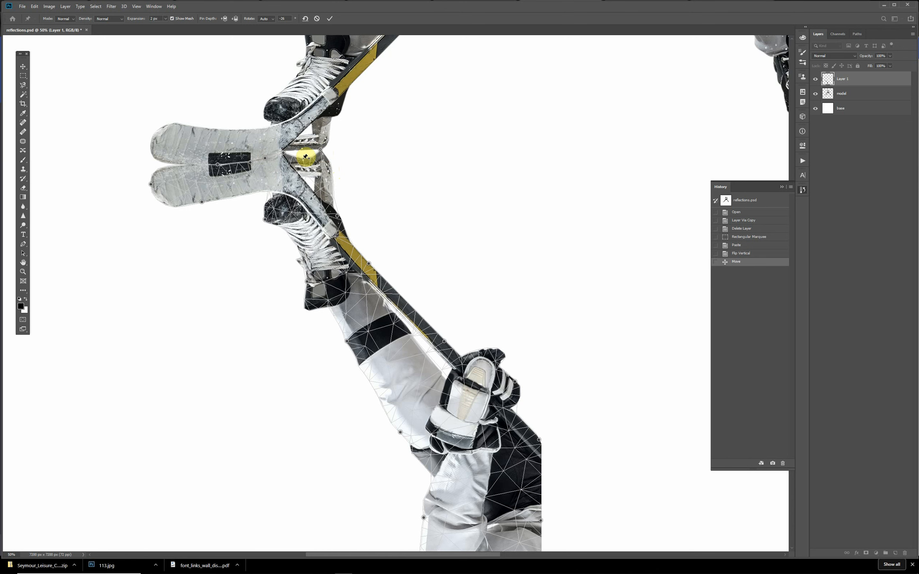
left_click(303, 158)
left_click_drag(304, 153, 293, 152)
left_click_drag(314, 152, 314, 150)
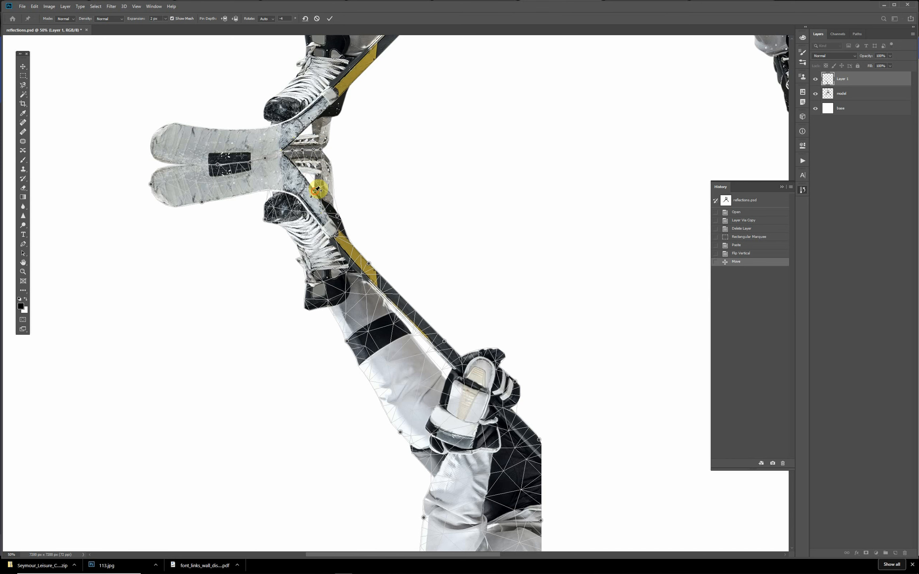
Reshape the heel end and rear support of the flipped skate's blade holder to mirror the original skate
left_click_drag(318, 189, 326, 154)
left_click(327, 158)
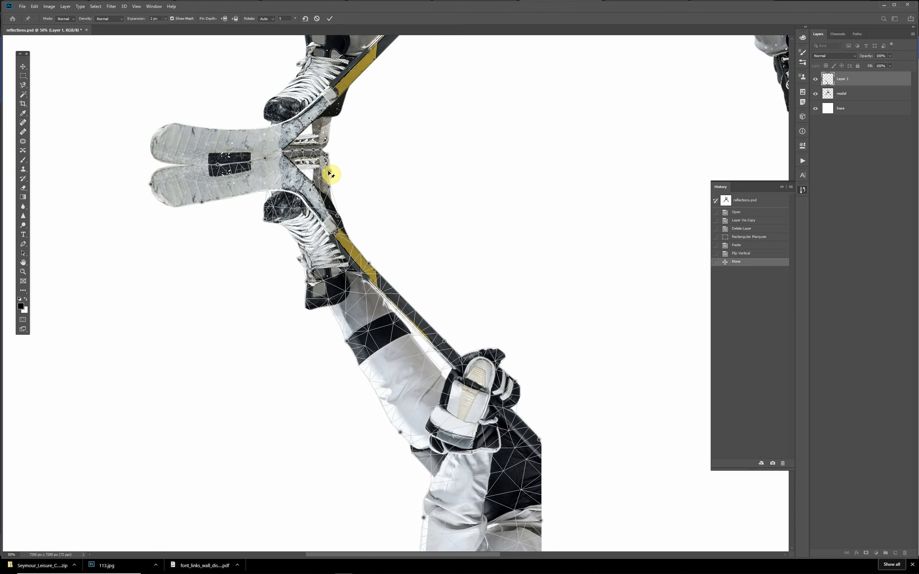
left_click_drag(329, 171, 327, 171)
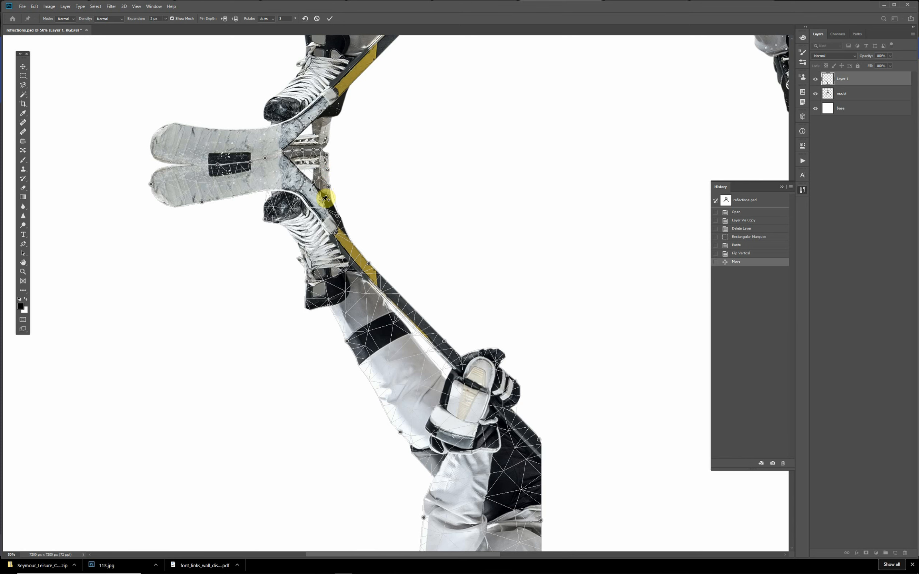
left_click_drag(324, 200, 322, 199)
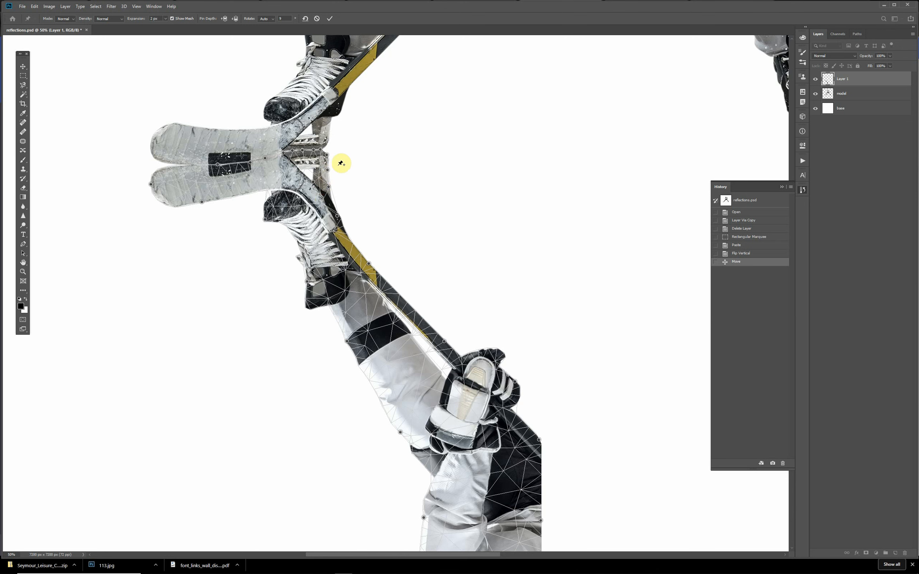
Adjust the pin on the flipped stick blade's black tape and apply the Puppet Warp
left_click(225, 164)
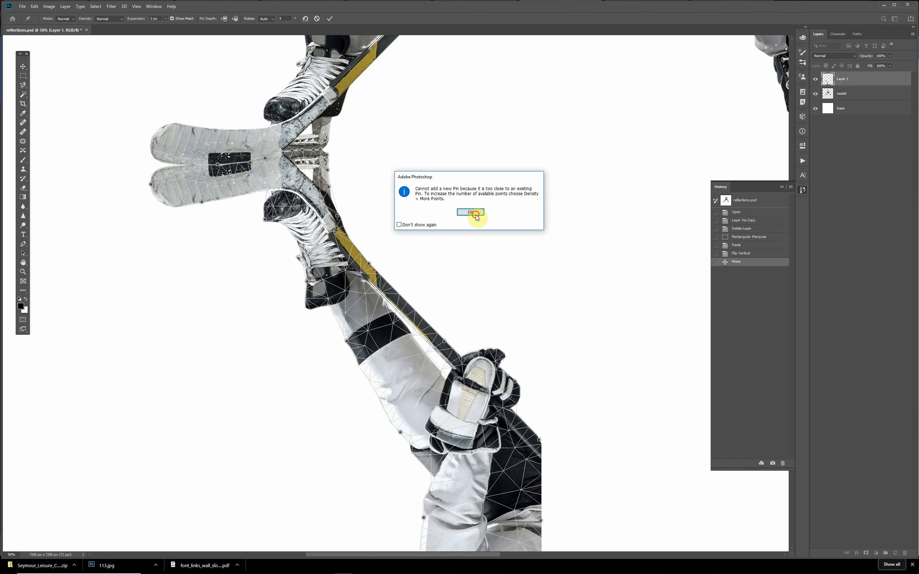
left_click(473, 212)
mouse_move(220, 156)
left_mouse_down()
mouse_move(230, 168)
mouse_move(220, 166)
left_mouse_up()
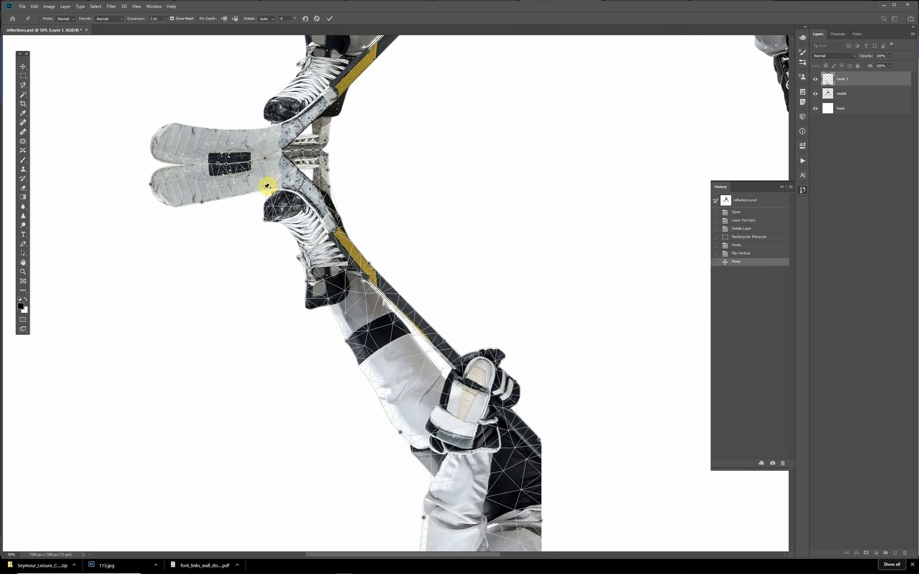
left_click(329, 19)
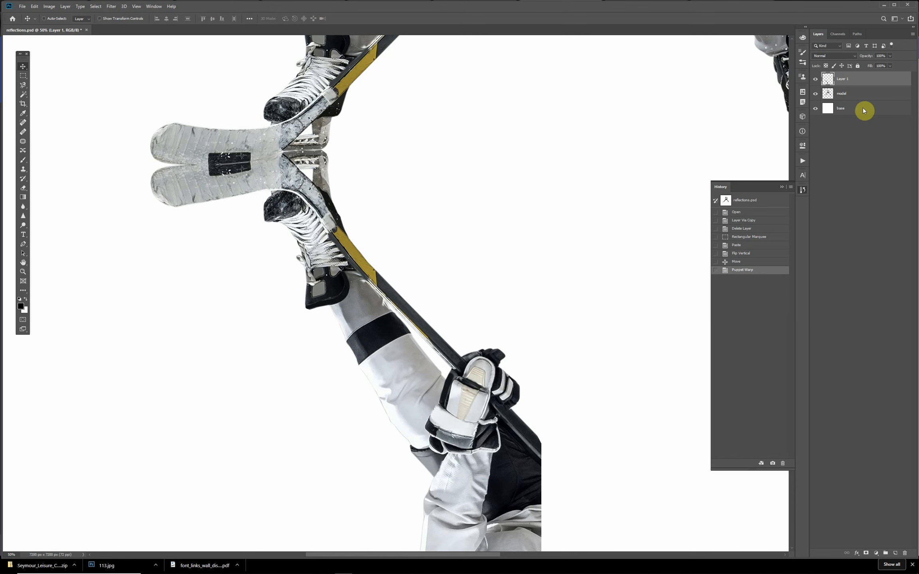
Rename the warped half's layer "reflection" and move it below the model layer
double_click(844, 79)
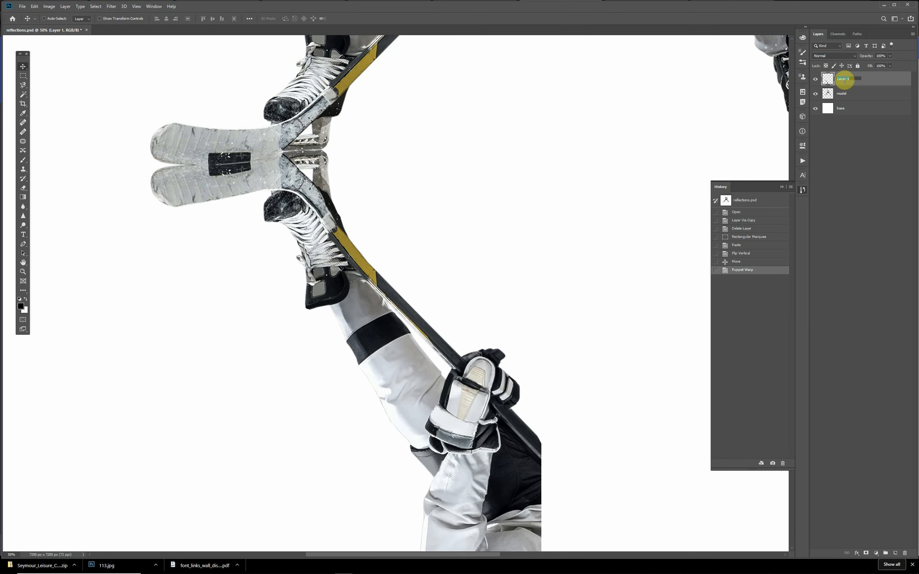
type("reflection")
key("Return")
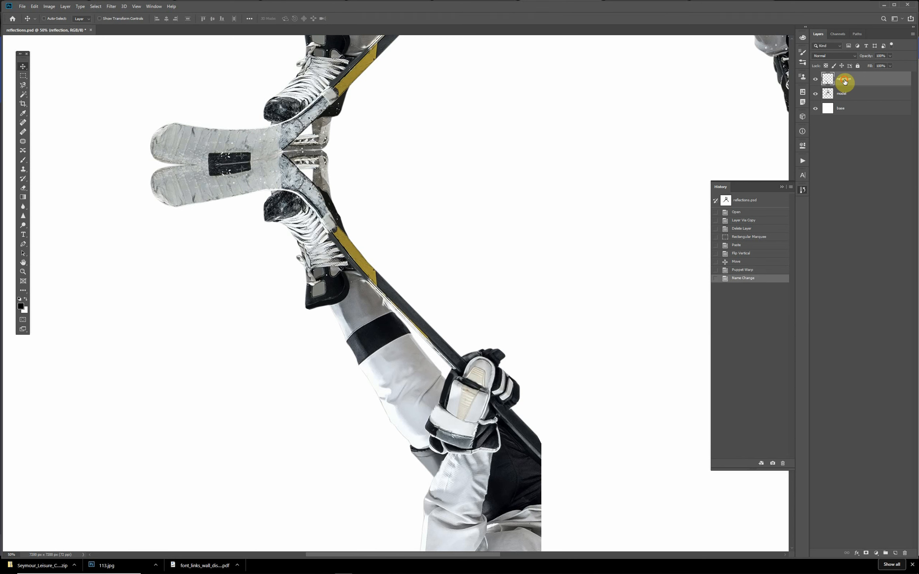
left_click_drag(845, 82, 842, 96)
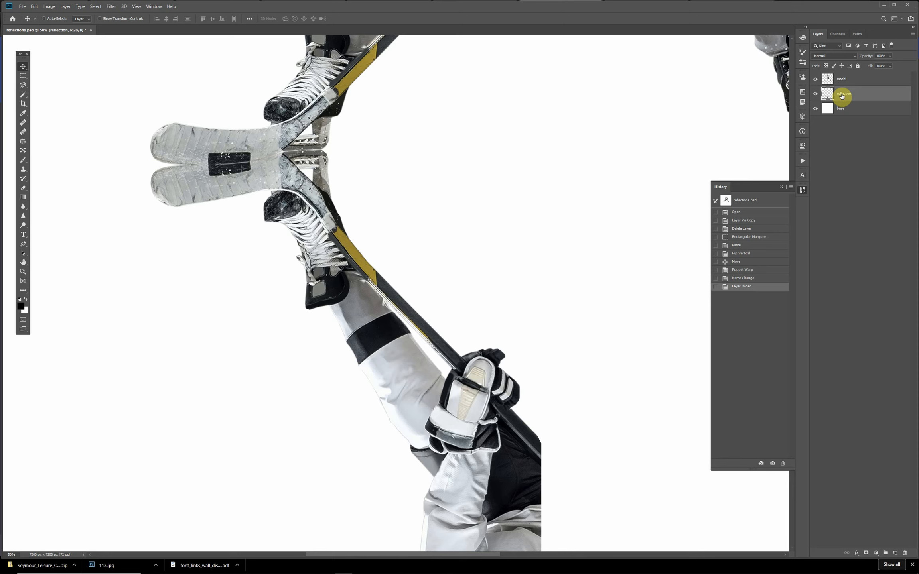
Select the half of the player with the standalone skate on the model layer and paste a copy as a new layer
key("ctrl+minus")
key("ctrl+minus")
key("ctrl+minus")
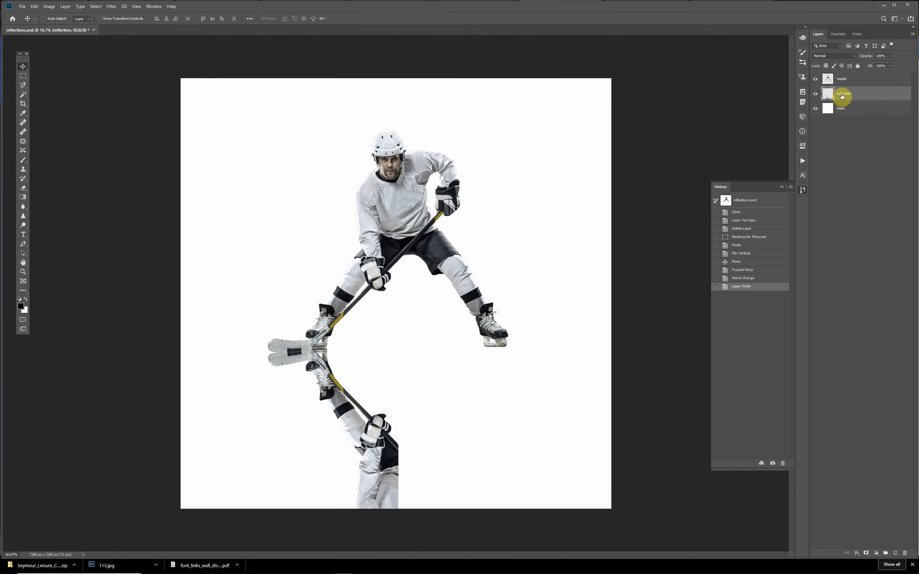
left_click(842, 79)
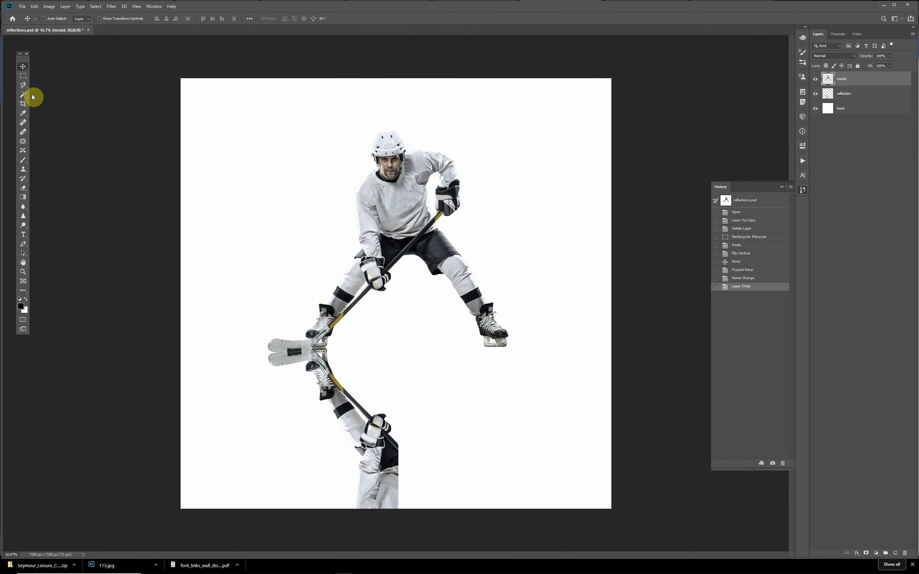
left_click(23, 76)
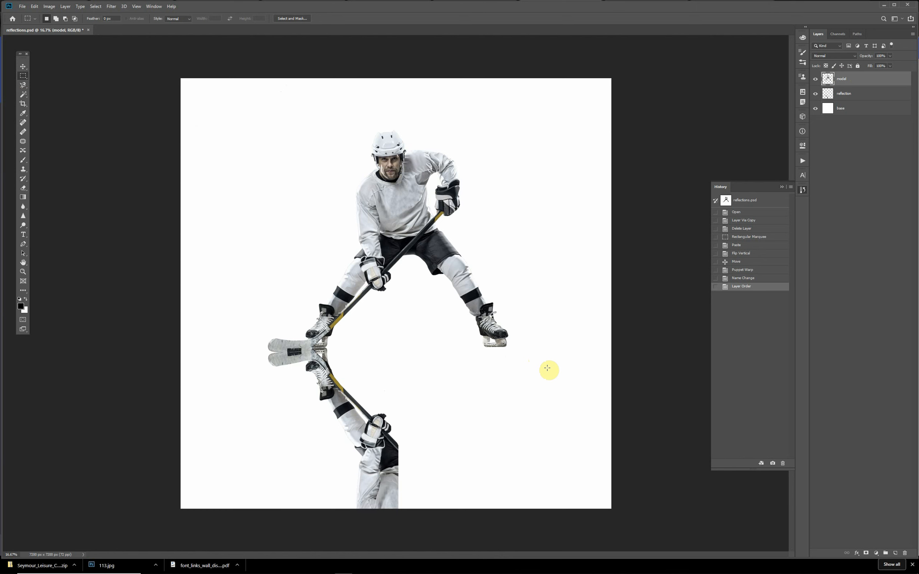
left_click_drag(546, 368, 388, 107)
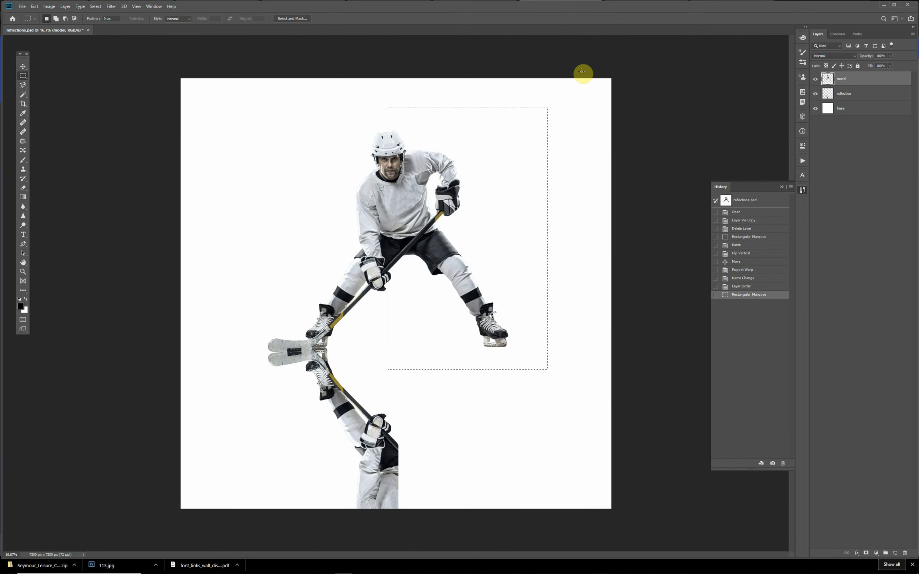
key("ctrl+v")
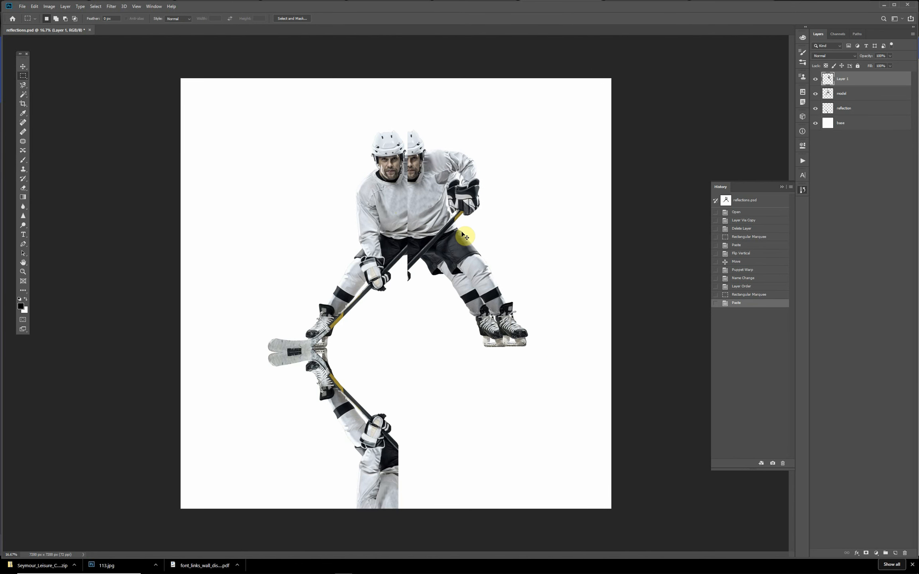
Flip the pasted half vertically and place it below the player, nudging it until its skate meets the original skate
key("ctrl+t")
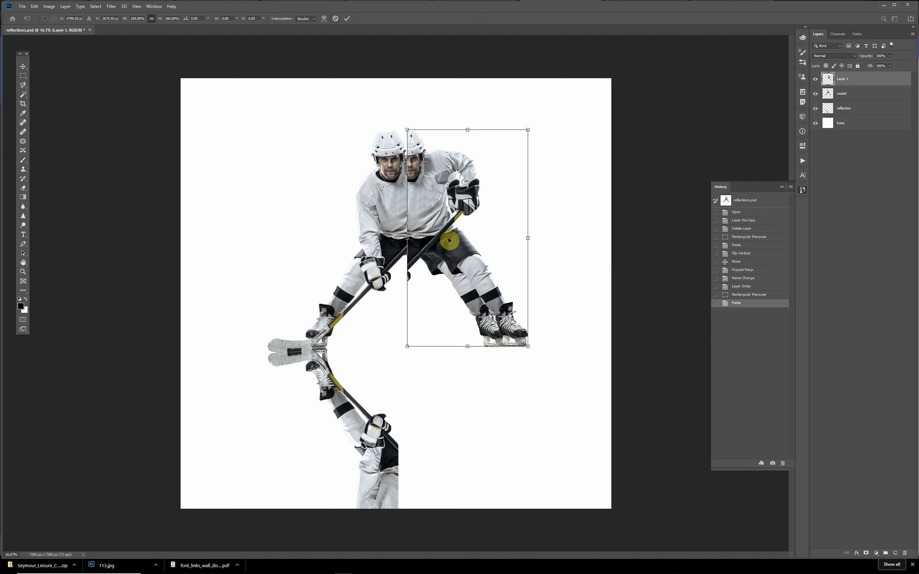
right_click(448, 239)
left_click(463, 335)
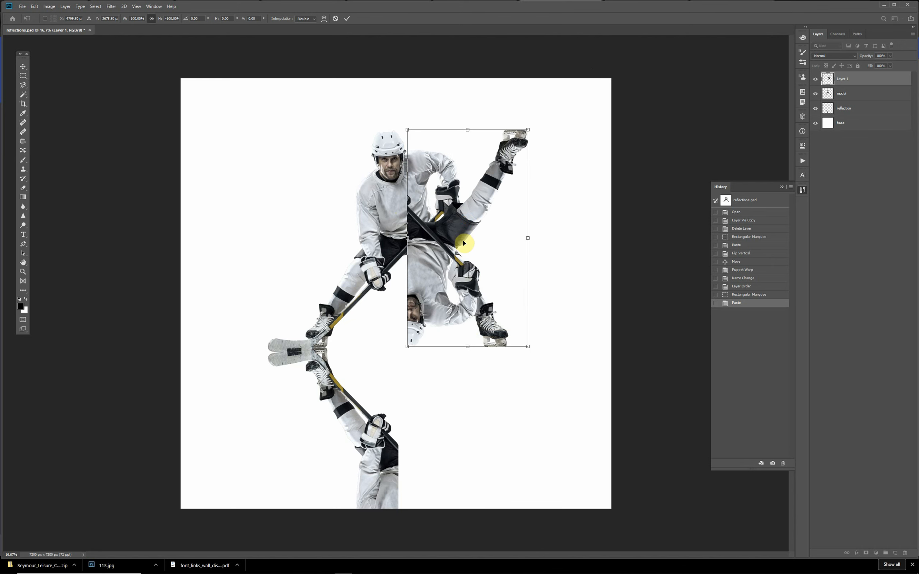
left_click_drag(464, 236, 442, 443)
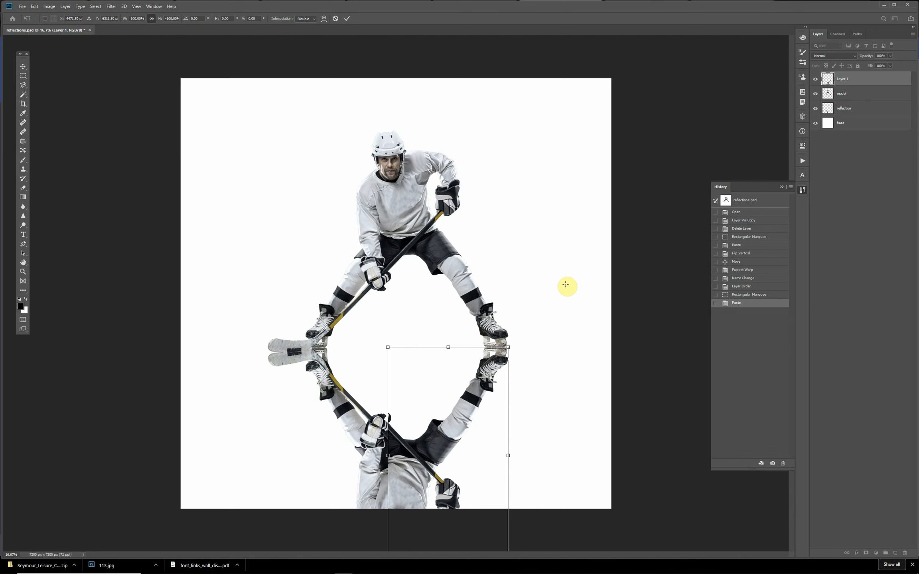
key("Return")
left_click(23, 67)
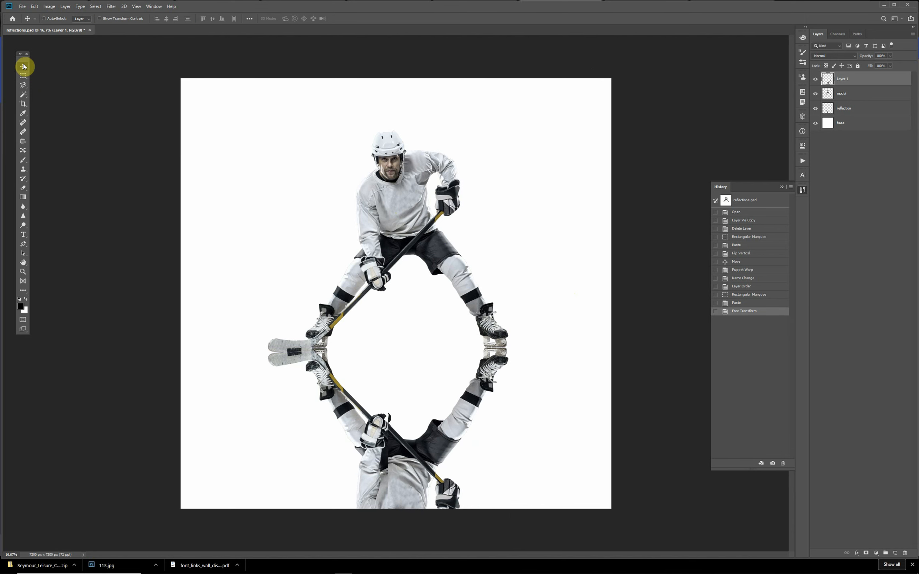
key("Up")
key("Left")
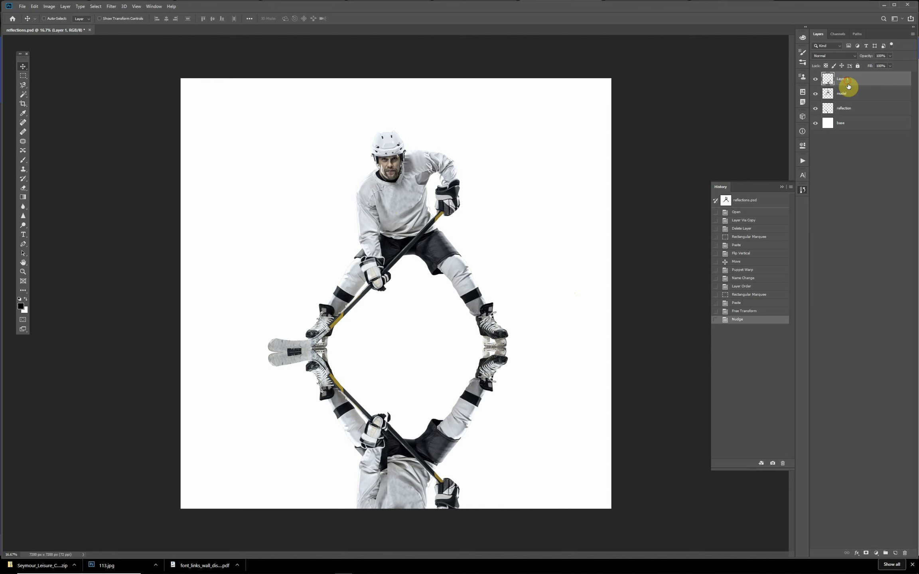
Move the new half's layer below the model layer and rename it "reflection"
left_click_drag(848, 86, 844, 107)
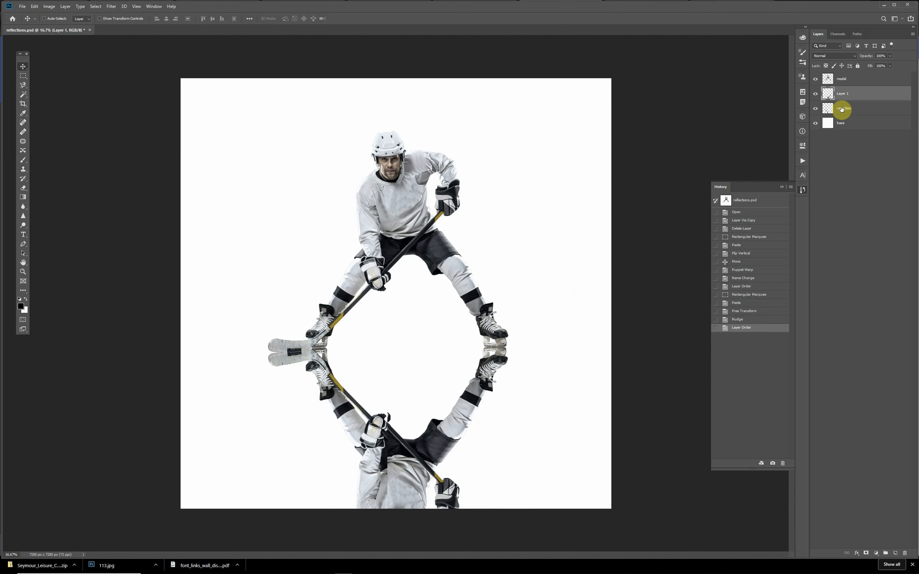
double_click(842, 108)
key("ctrl+c")
double_click(845, 96)
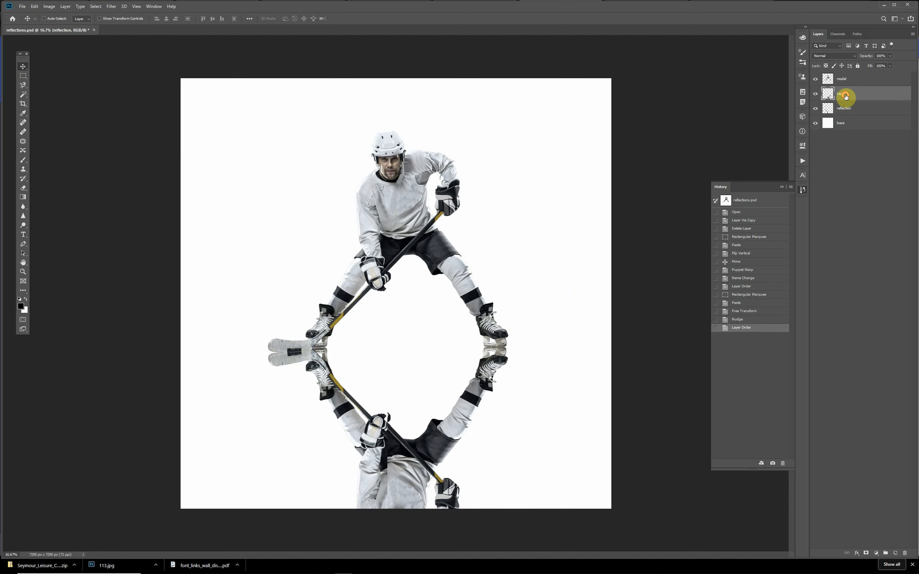
key("ctrl+v")
left_click(883, 98)
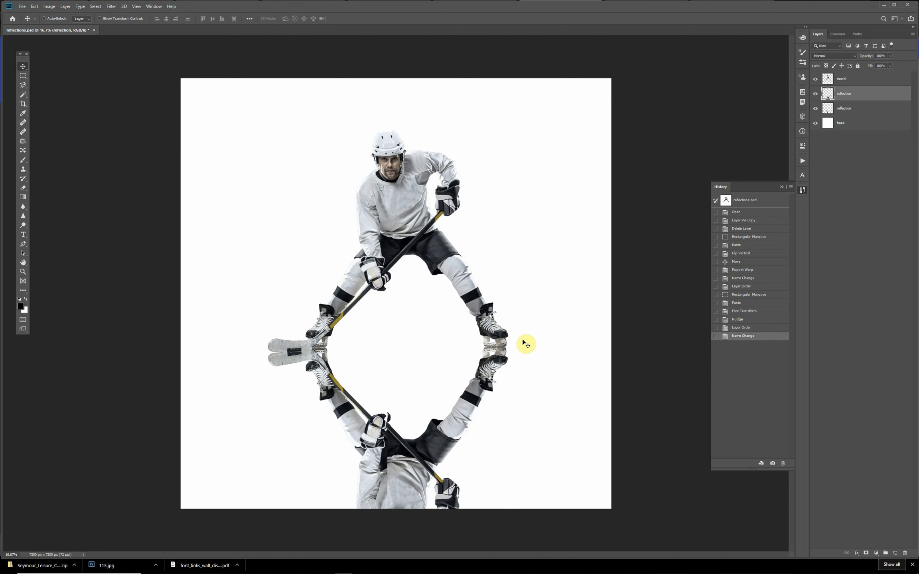
Add a layer mask to the upper reflection layer, where the two flipped halves overlap at the torso
key("ctrl")
key("ctrl+plus")
key("ctrl+plus")
key("ctrl+plus")
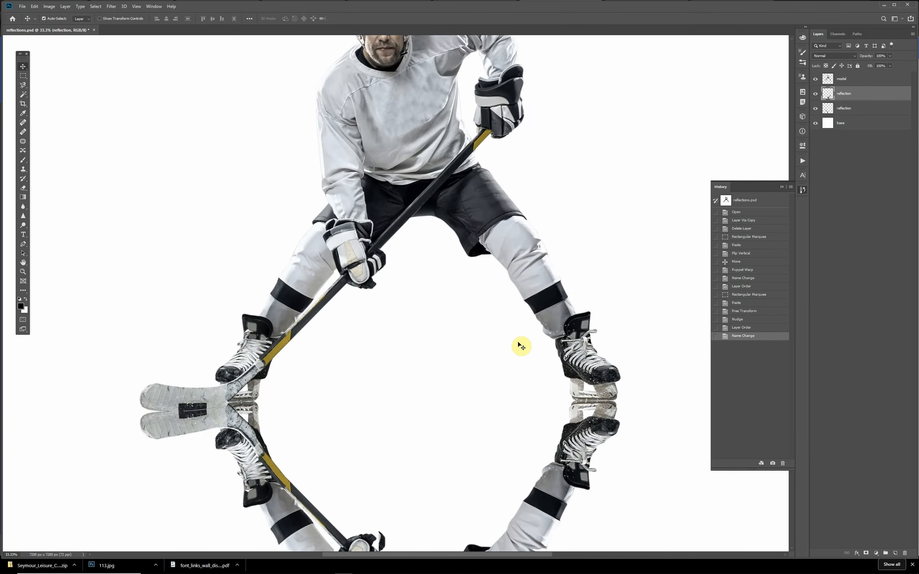
left_click_drag(453, 414, 456, 29)
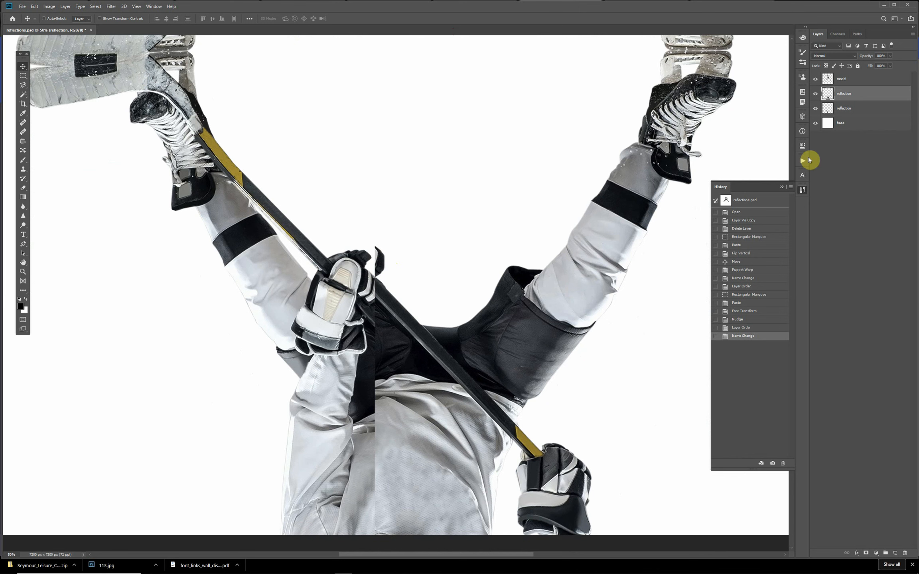
left_click(866, 555)
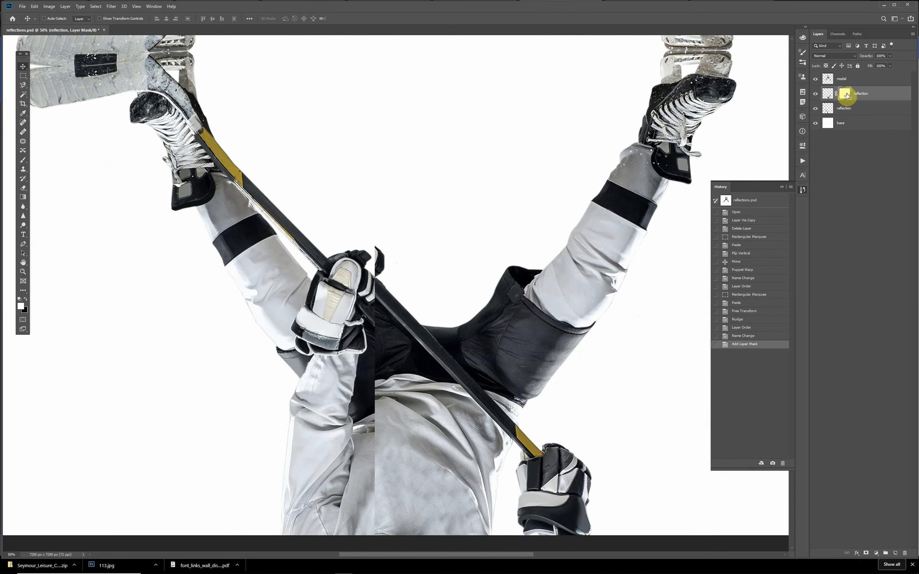
Paint black with a small hard round brush on the upper reflection layer's mask to hide the stray fragment beside the reflected glove
left_click(24, 161)
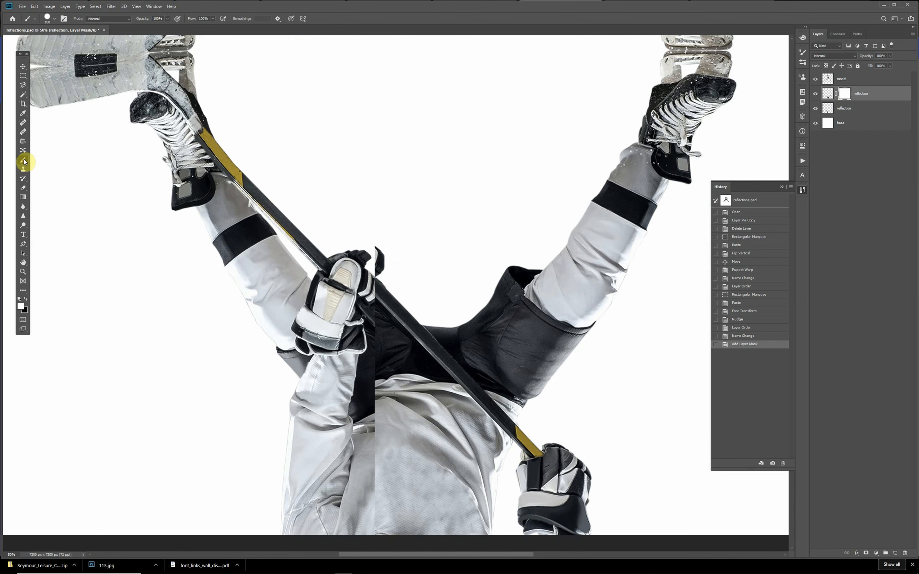
right_click(419, 215)
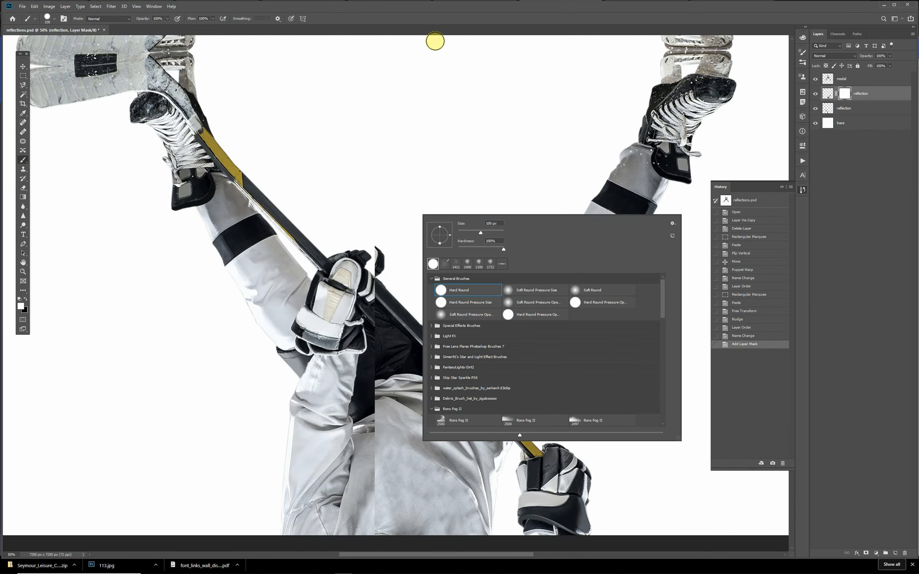
left_click(443, 27)
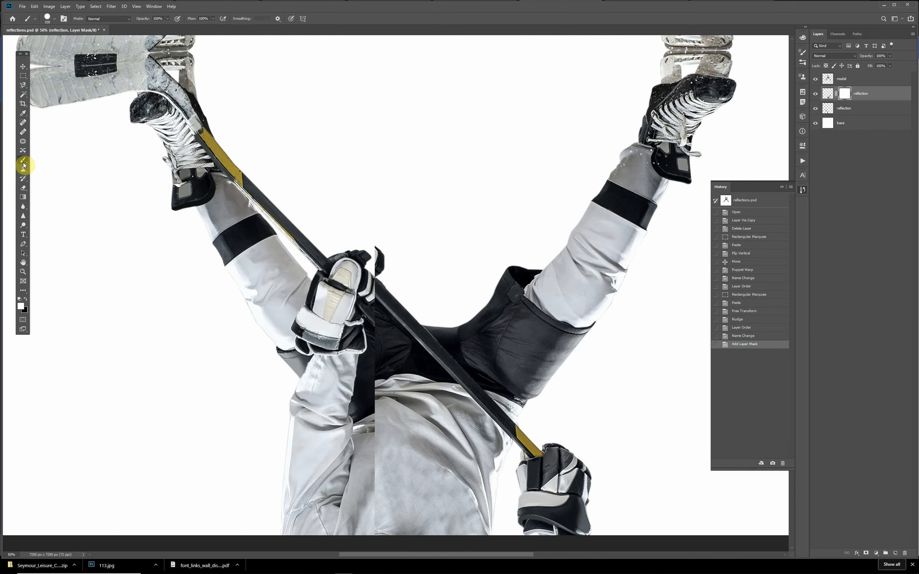
left_click(25, 300)
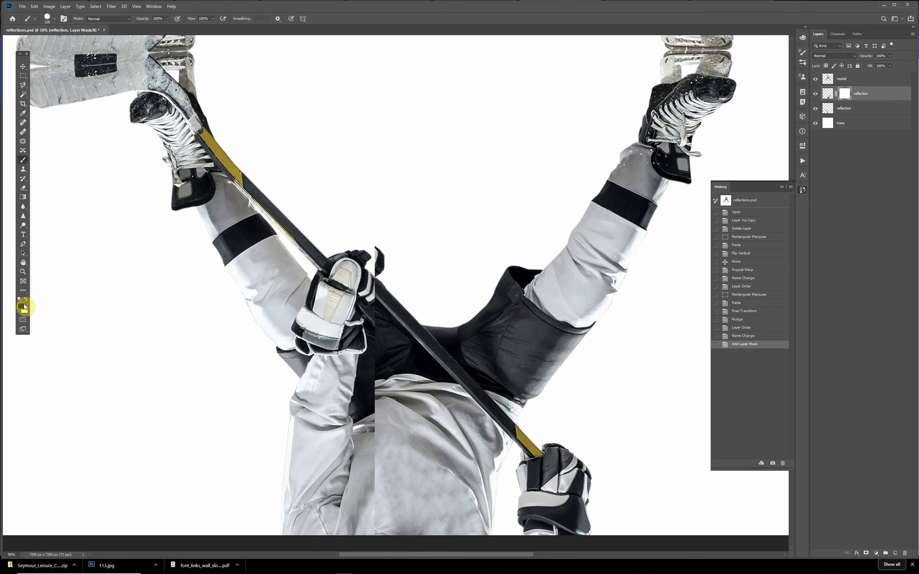
left_click(25, 299)
left_click(19, 299)
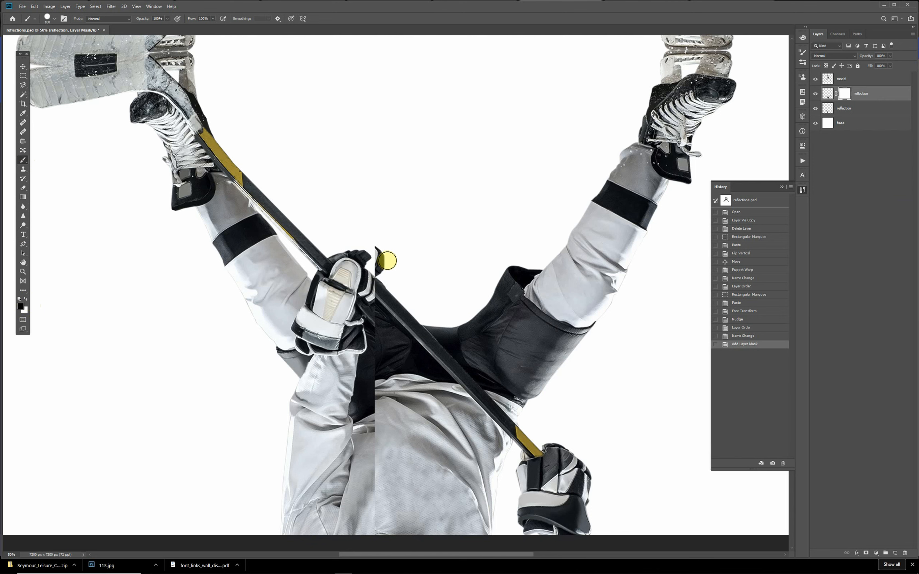
key("bracketleft")
key("bracketleft")
key("bracketleft")
mouse_move(382, 261)
left_mouse_down()
mouse_move(378, 248)
mouse_move(376, 270)
mouse_move(385, 251)
mouse_move(379, 273)
mouse_move(391, 285)
left_mouse_up()
key("bracketleft")
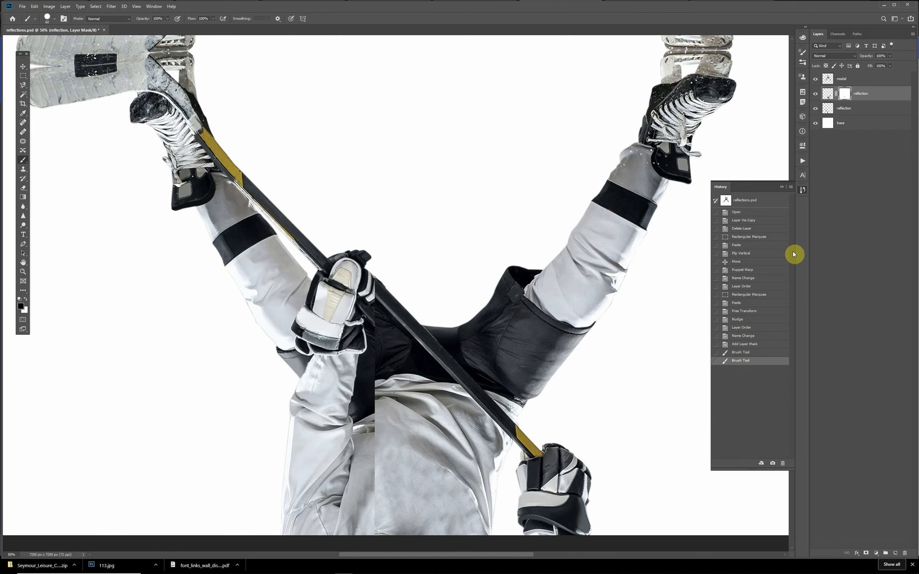
Merge the two reflection layers into a single layer
key("ctrl+0")
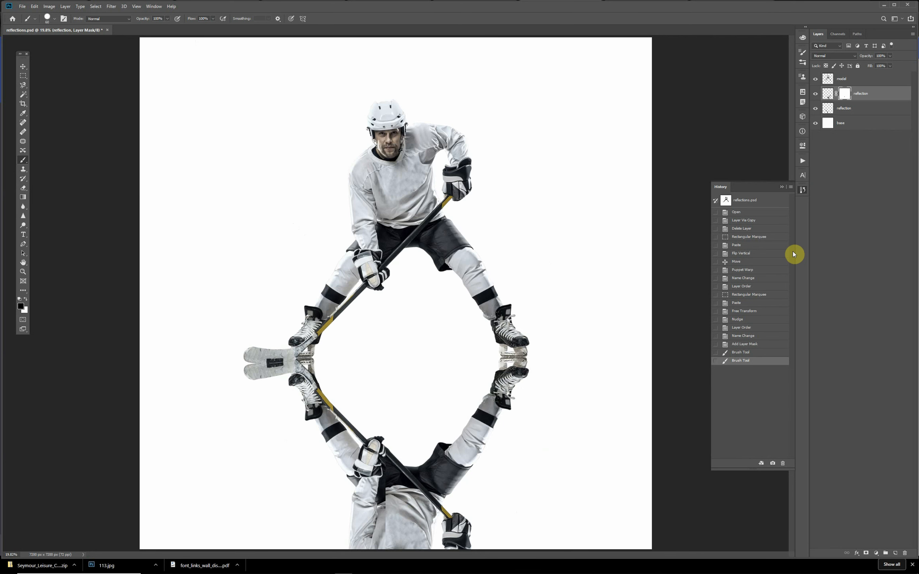
left_click(863, 111)
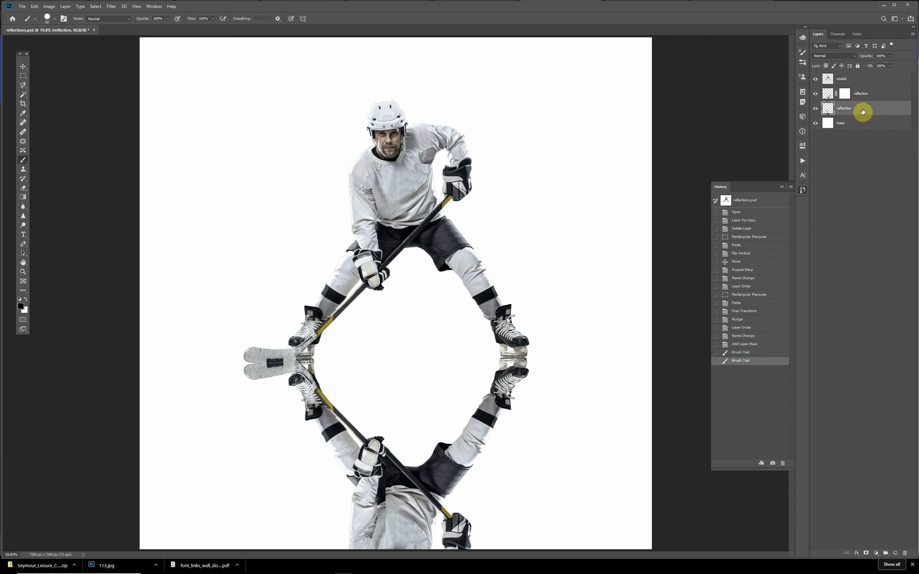
left_click(881, 96, "shift")
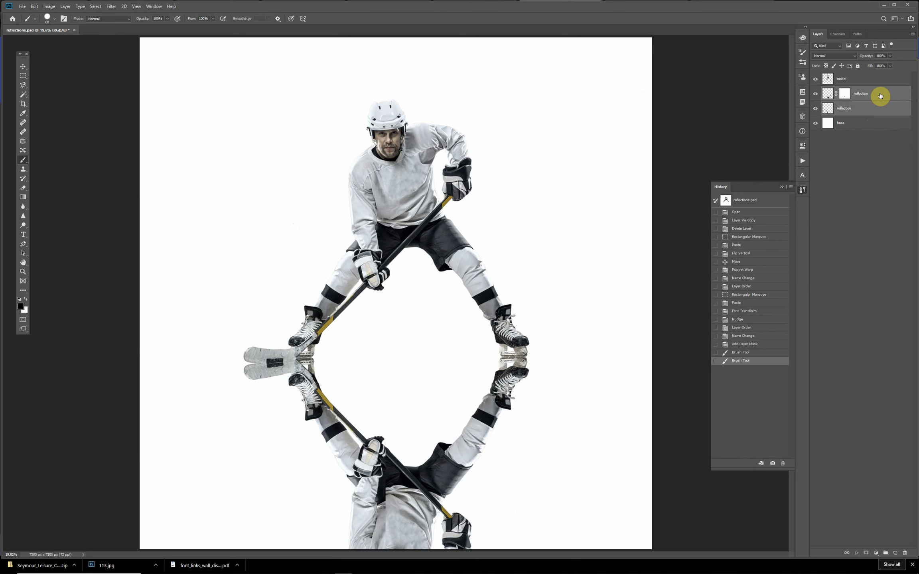
right_click(880, 95)
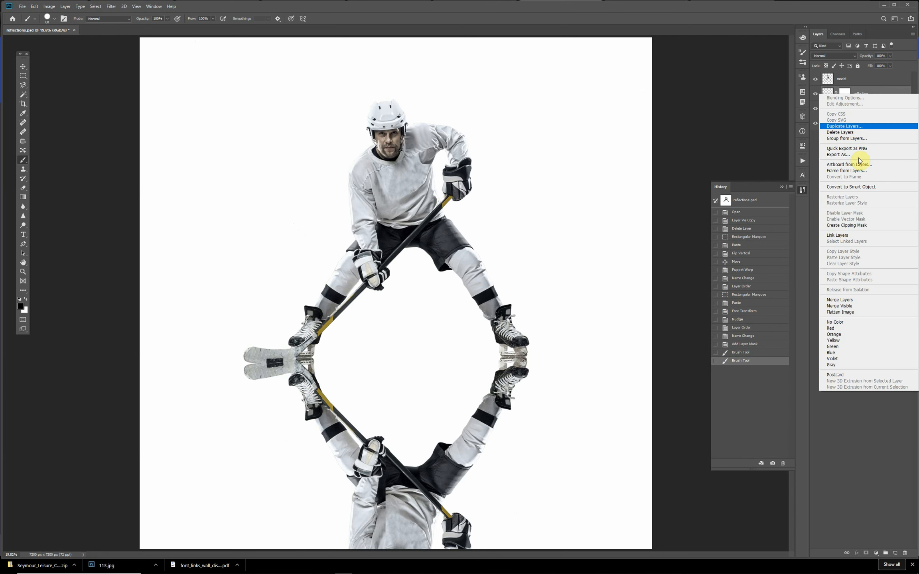
left_click(837, 301)
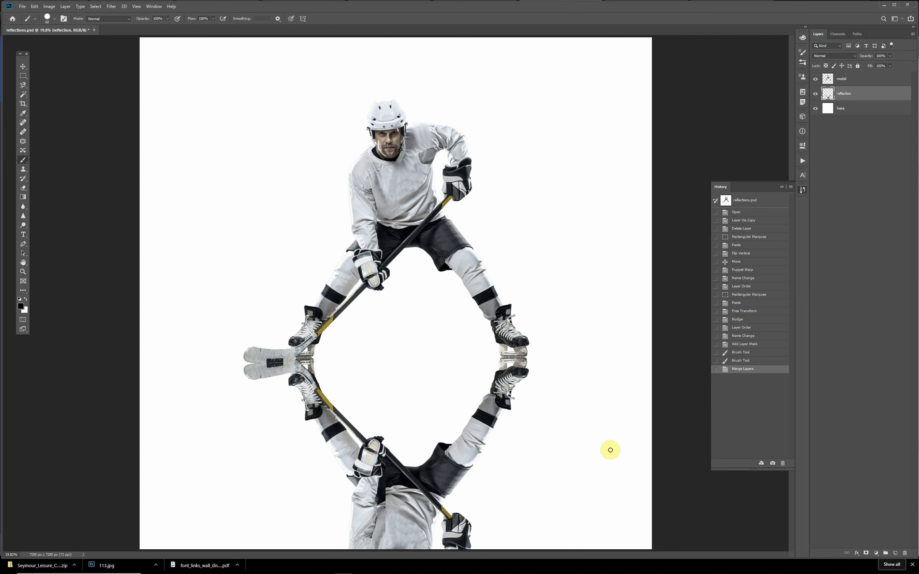
Add a layer mask to the merged reflection layer and make the mask the active target
left_click(865, 553)
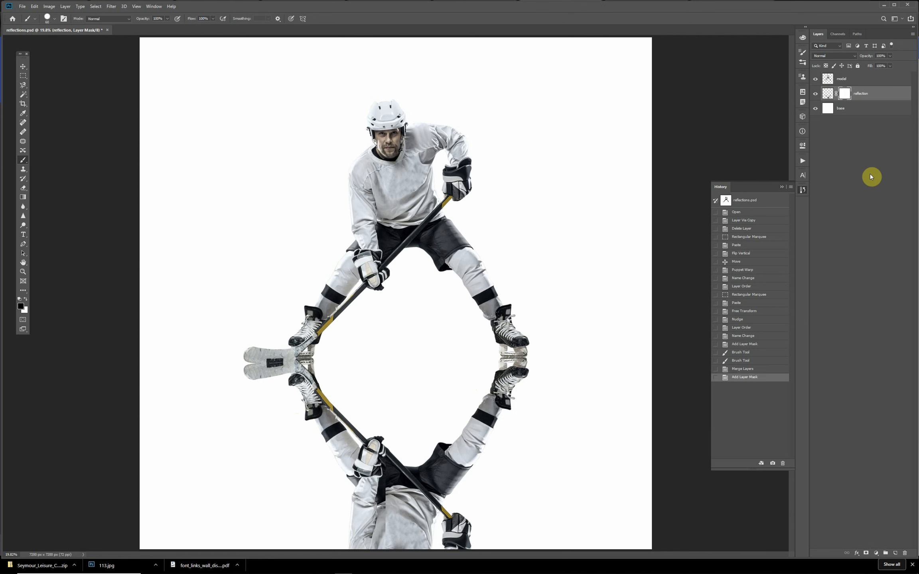
left_click(828, 95)
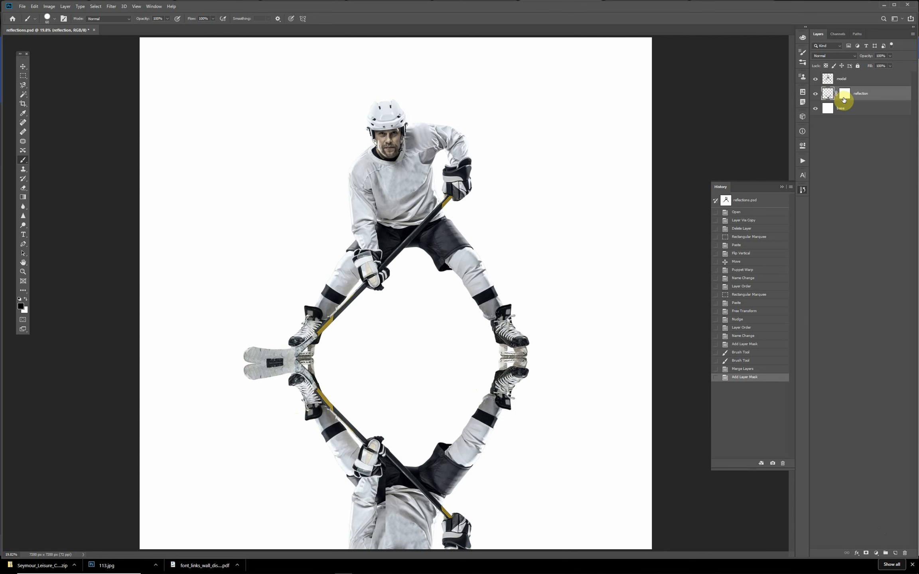
left_click(845, 95)
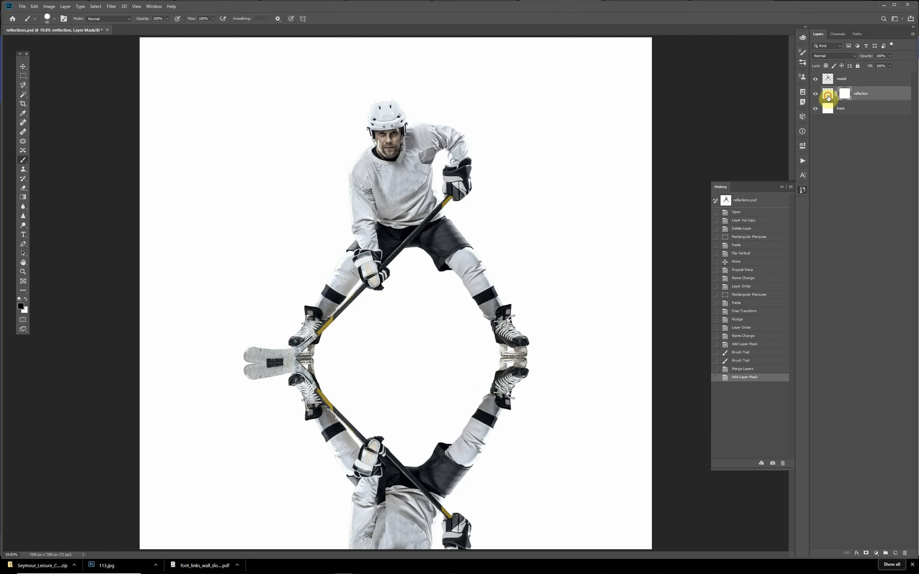
left_click(829, 96)
left_click(843, 95)
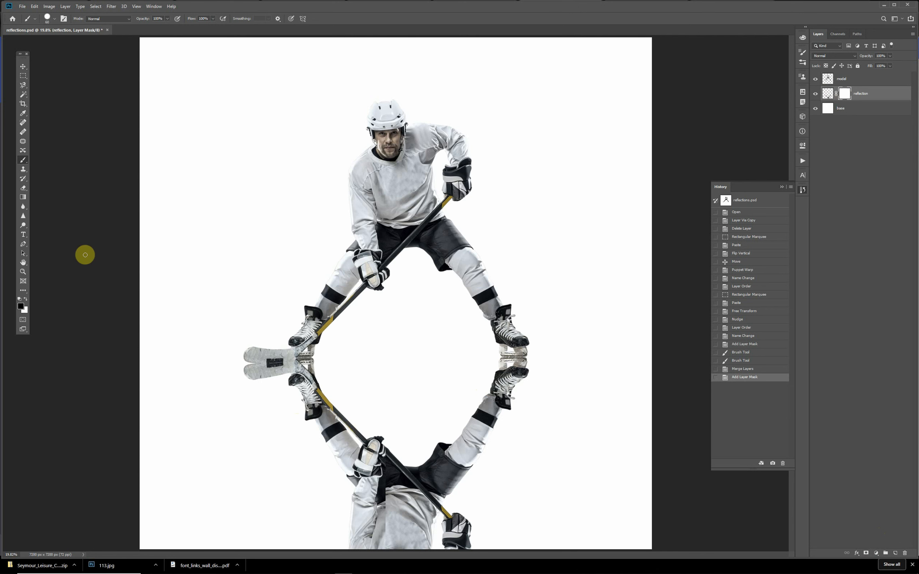
Draw a white-to-black linear gradient on the reflection's mask from the skate blades down to just below the reflected glove
left_click(24, 196)
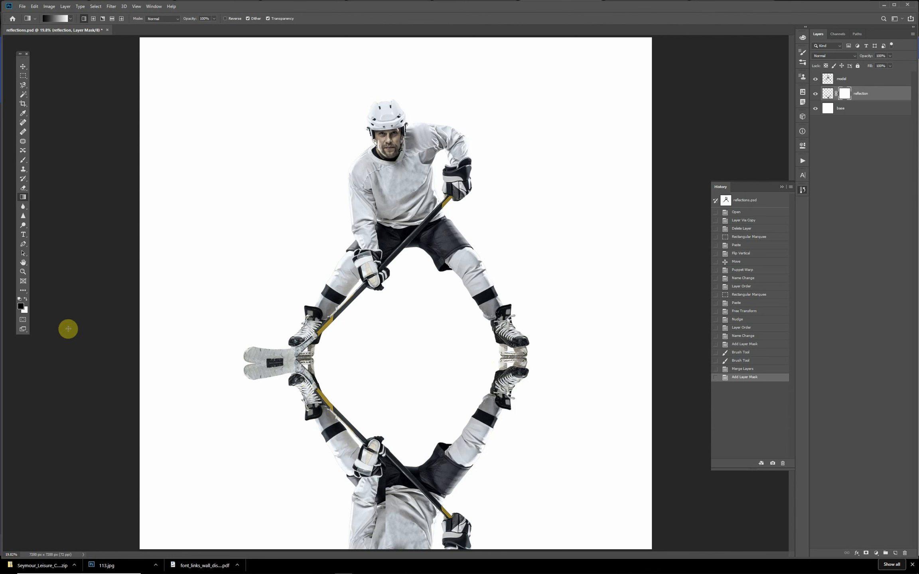
left_click(26, 299)
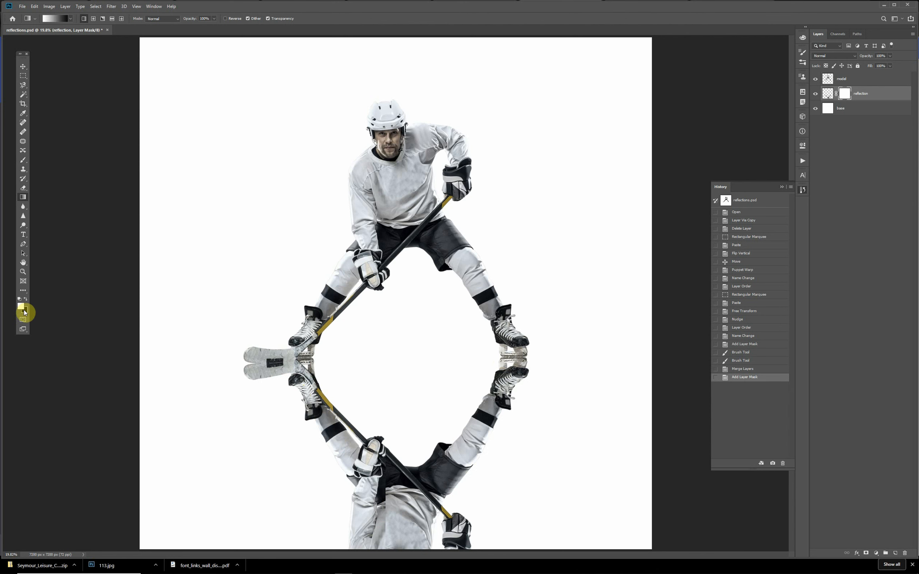
left_click(71, 19)
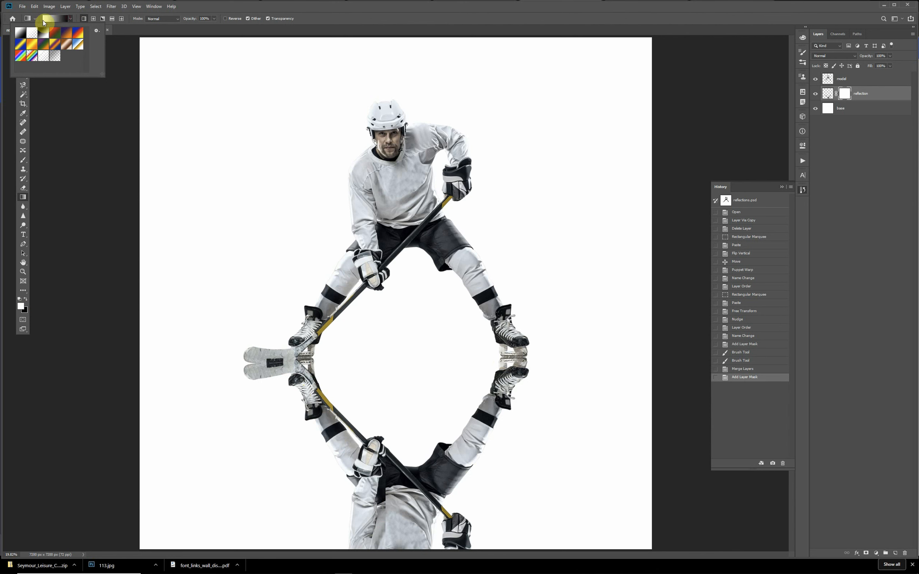
left_click(21, 35)
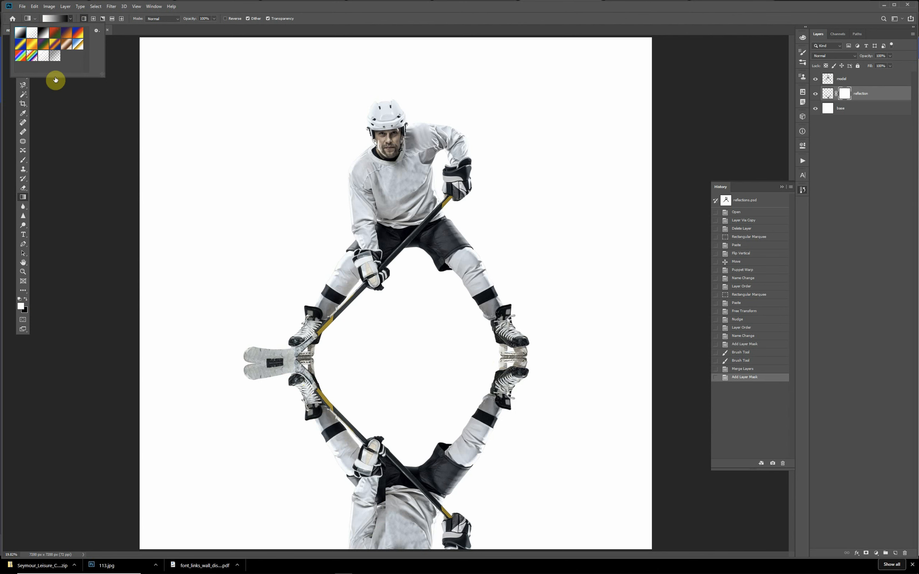
left_click(363, 23)
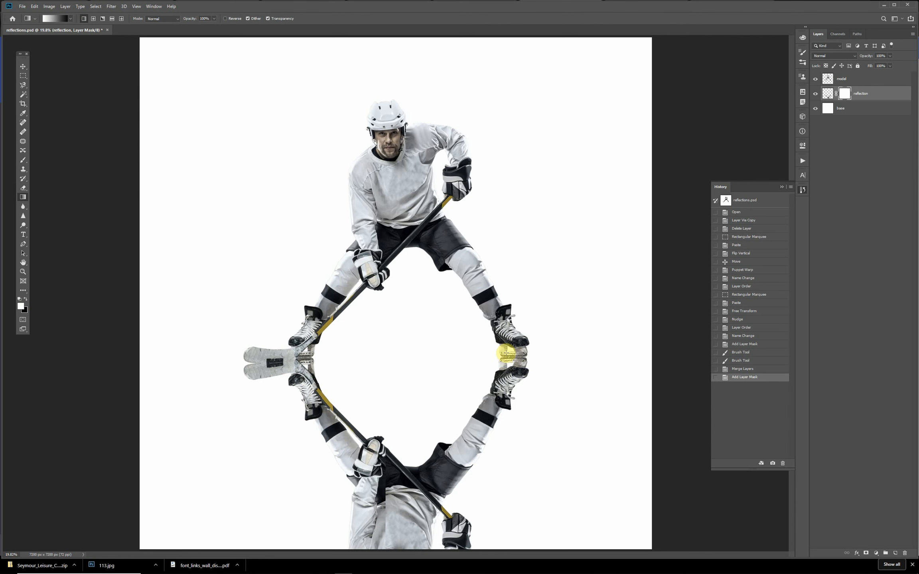
left_click_drag(505, 352, 504, 472)
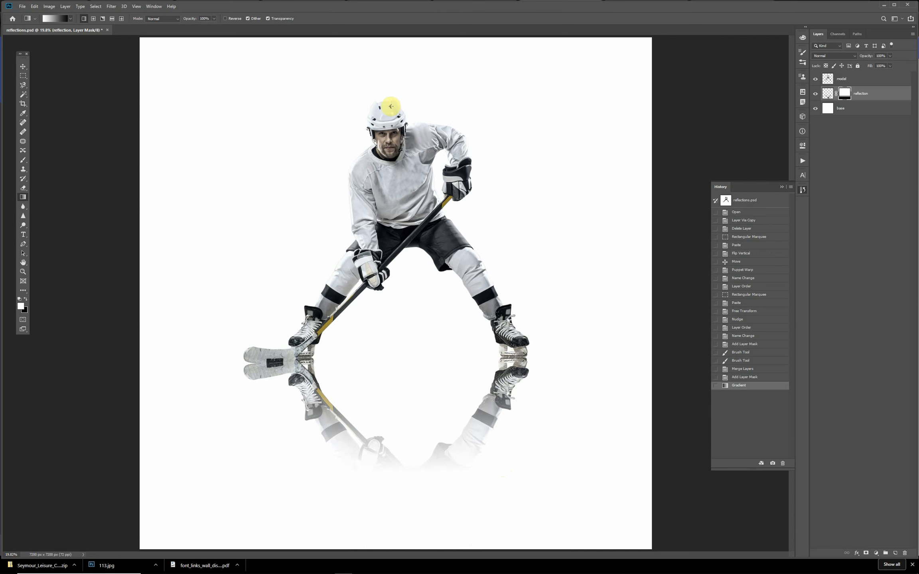
left_click(111, 7)
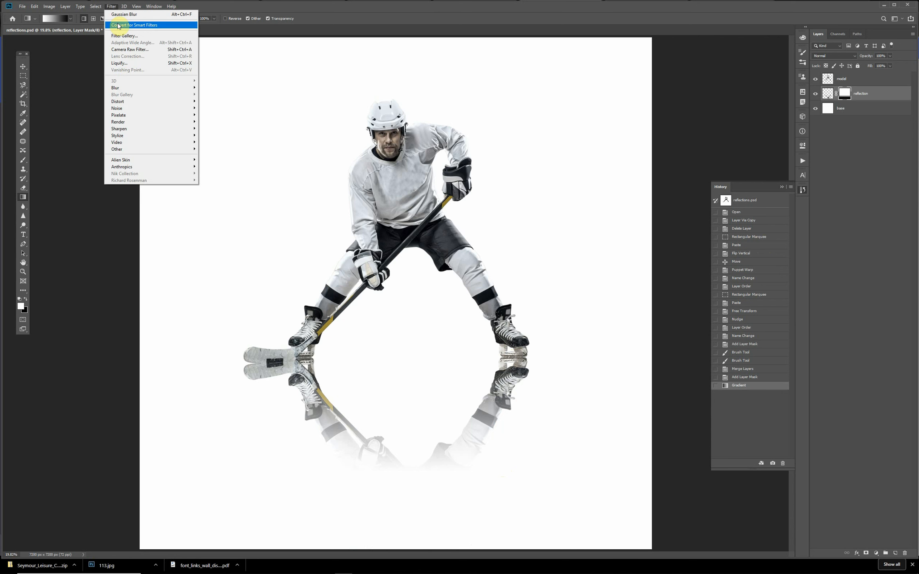
mouse_move(127, 88)
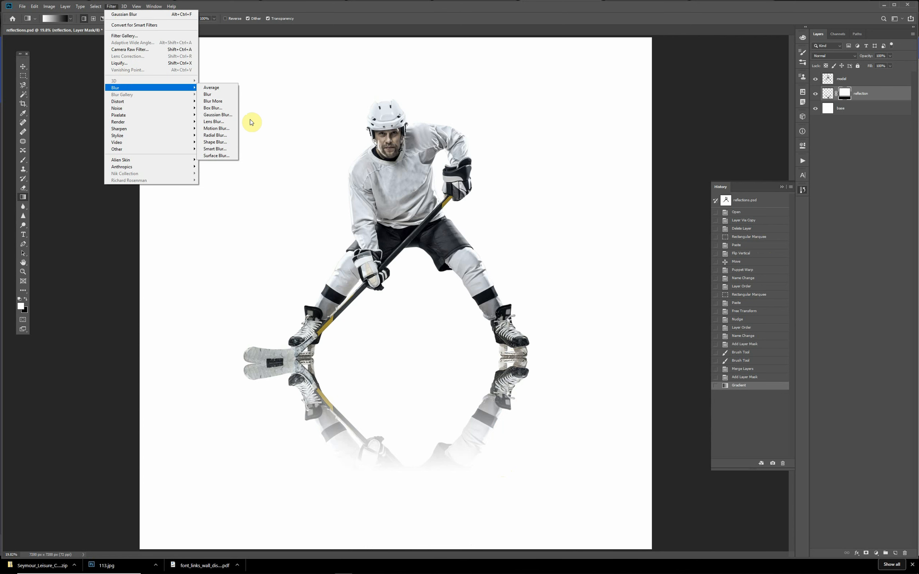
left_click(226, 116)
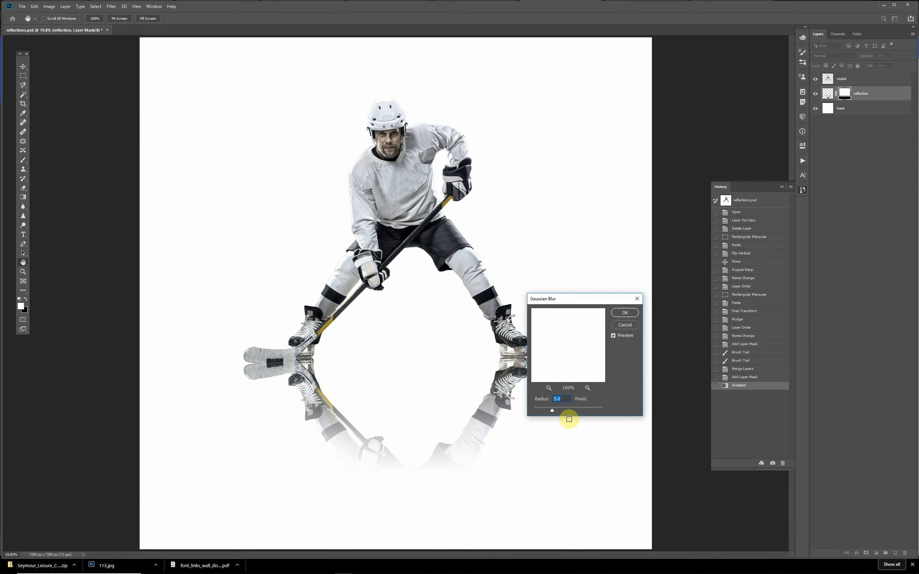
key("BackSpace")
type("8")
left_click(625, 325)
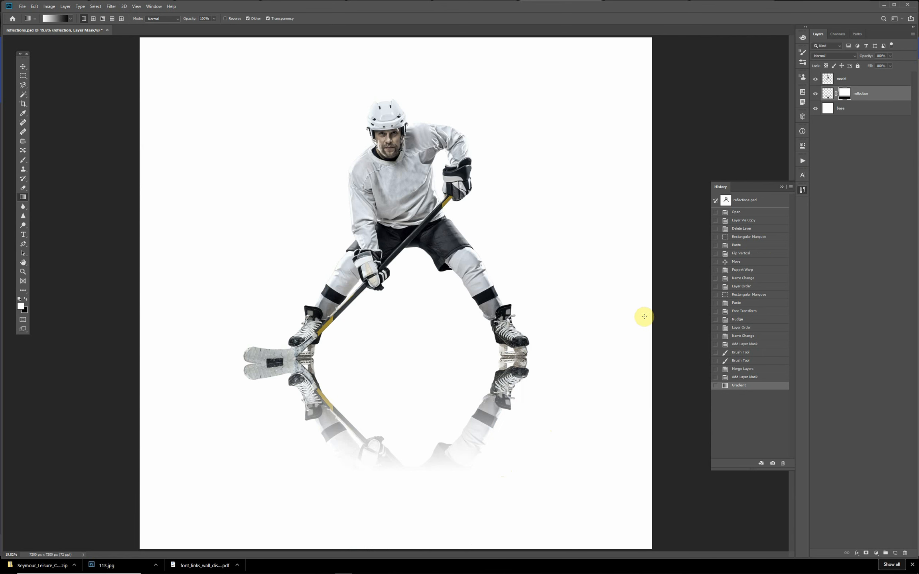
Apply a Gaussian Blur with an 8-pixel radius to the reflection layer's image rather than its mask
left_click(828, 96)
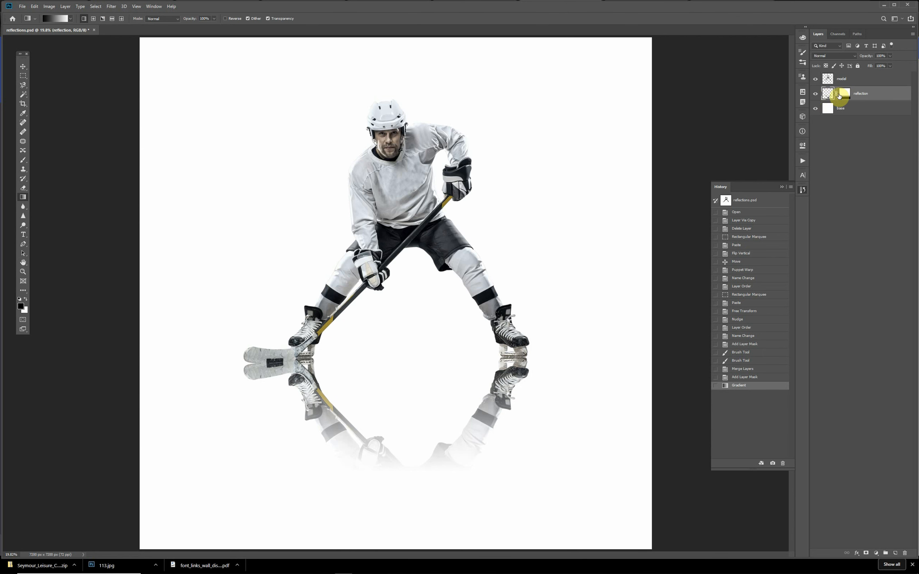
left_click(110, 6)
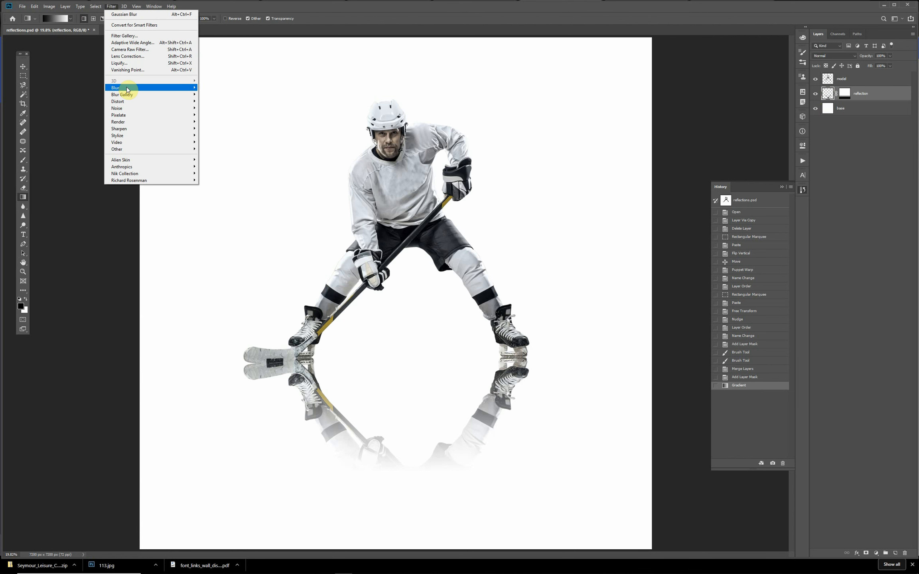
mouse_move(120, 87)
left_click(218, 115)
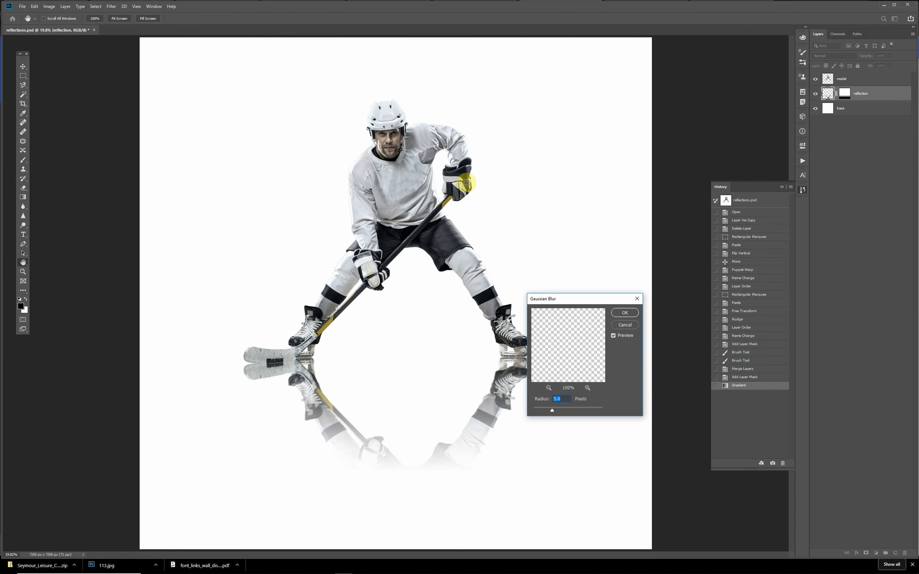
type("8")
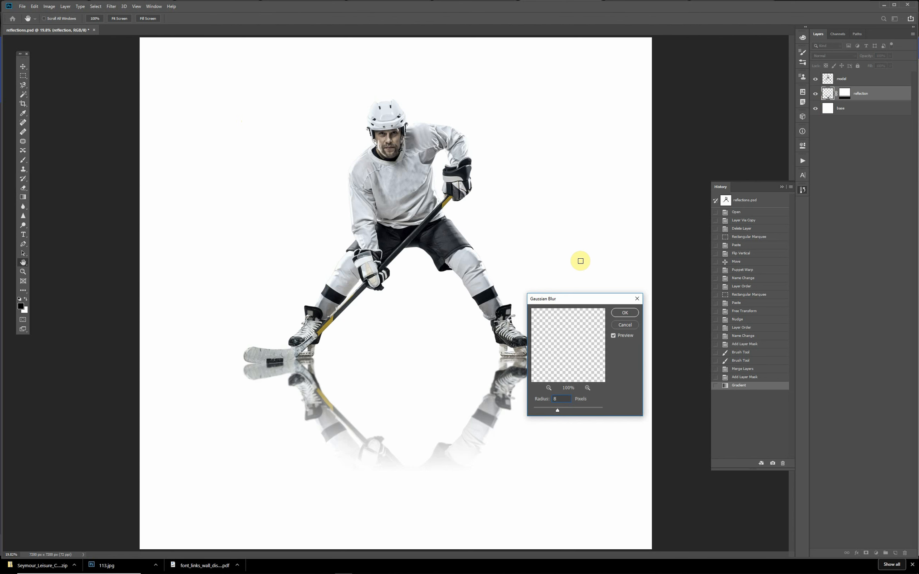
left_click(619, 312)
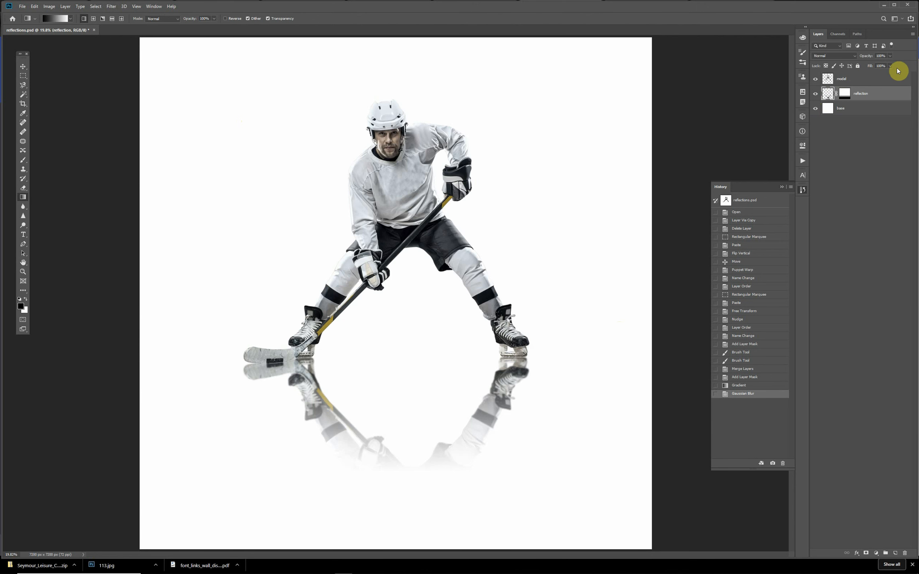
Lower the reflection layer's opacity to about 30%
left_click(890, 56)
left_click_drag(891, 64, 869, 69)
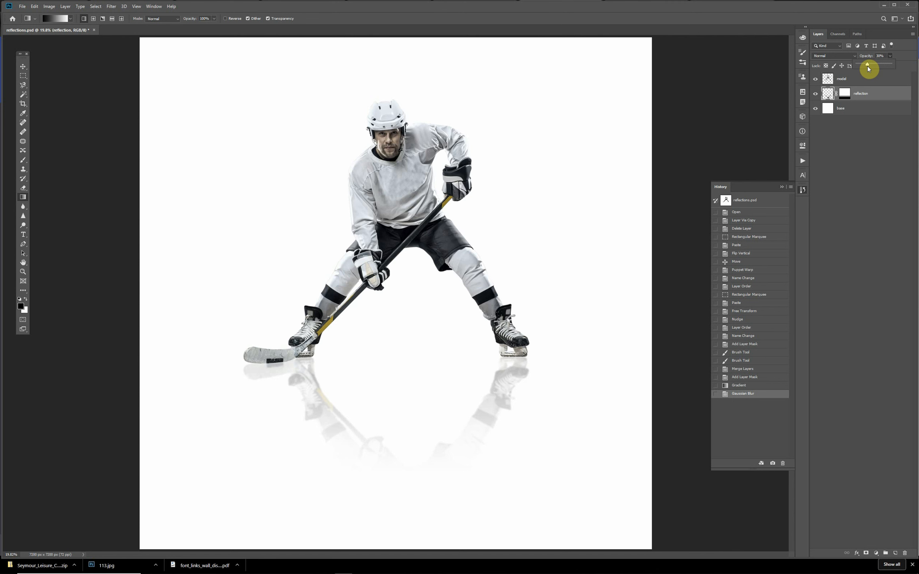
left_click_drag(869, 69, 868, 69)
Fill the base layer with black to preview the reflection on a dark background, and refill it with white
left_click(872, 112)
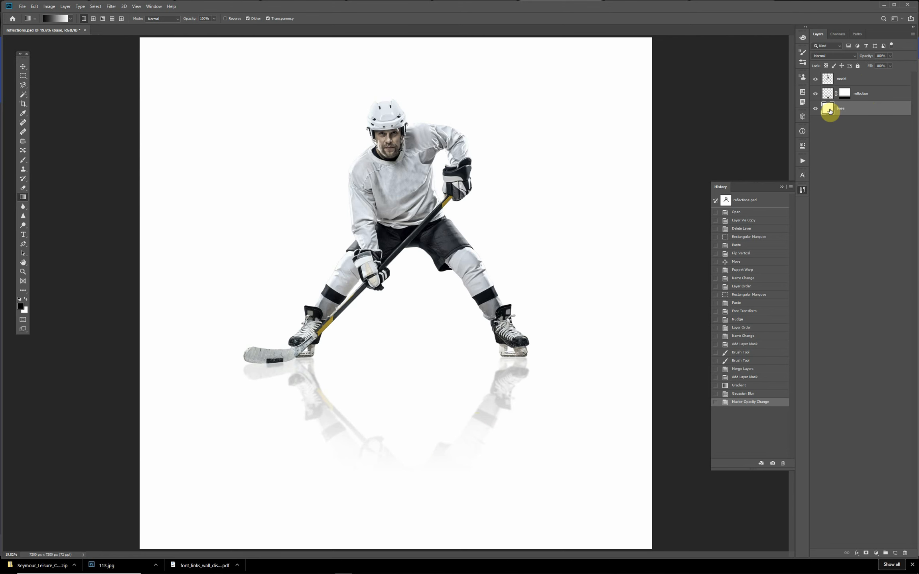
key("alt+BackSpace")
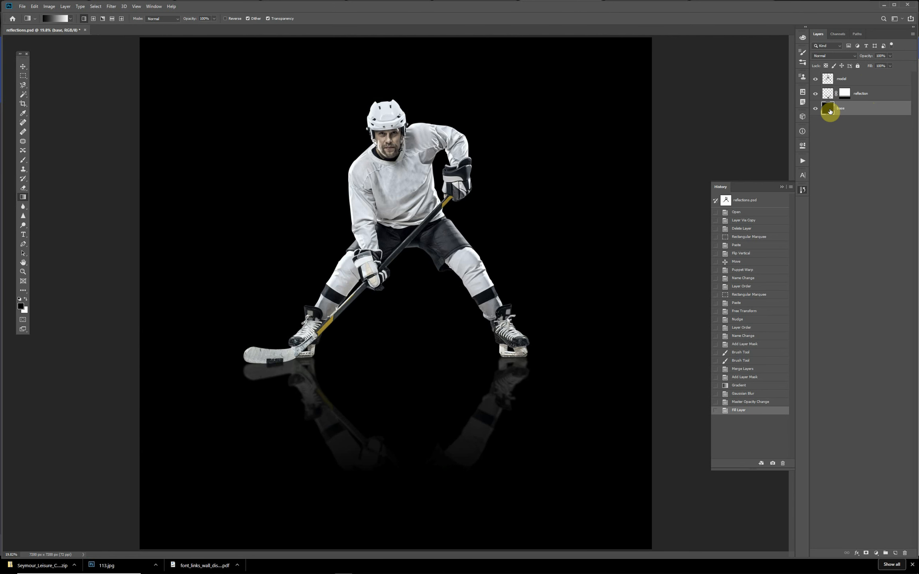
key("alt+BackSpace")
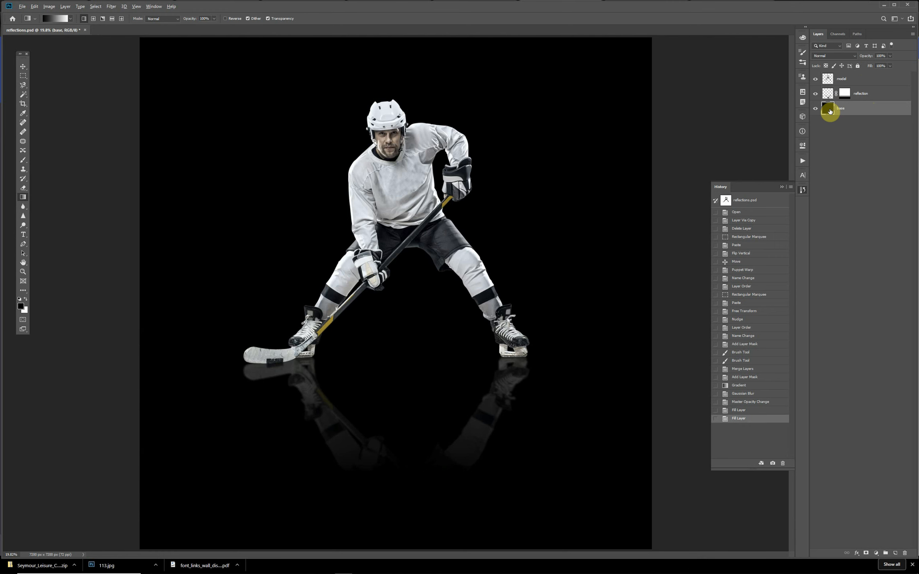
key("ctrl+BackSpace")
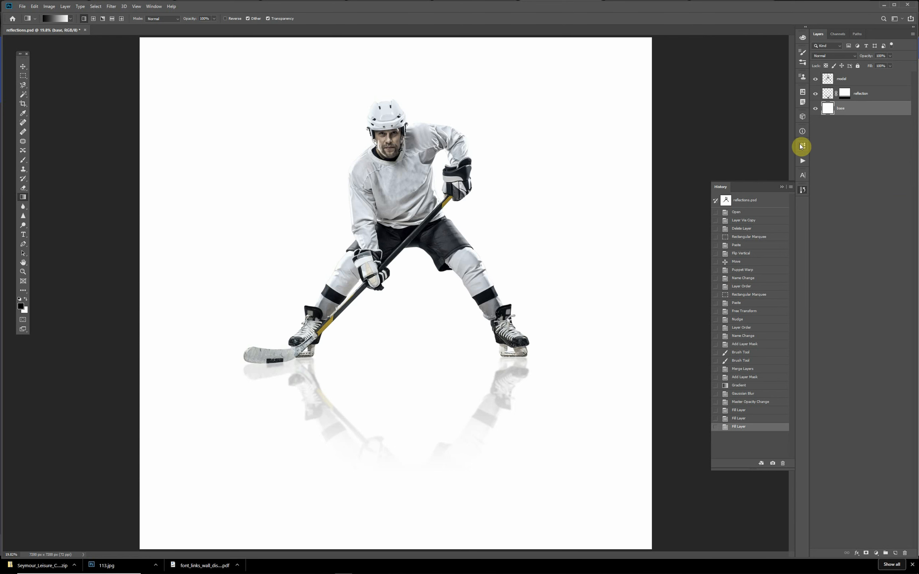
Hide the reflection layer
left_click(816, 94)
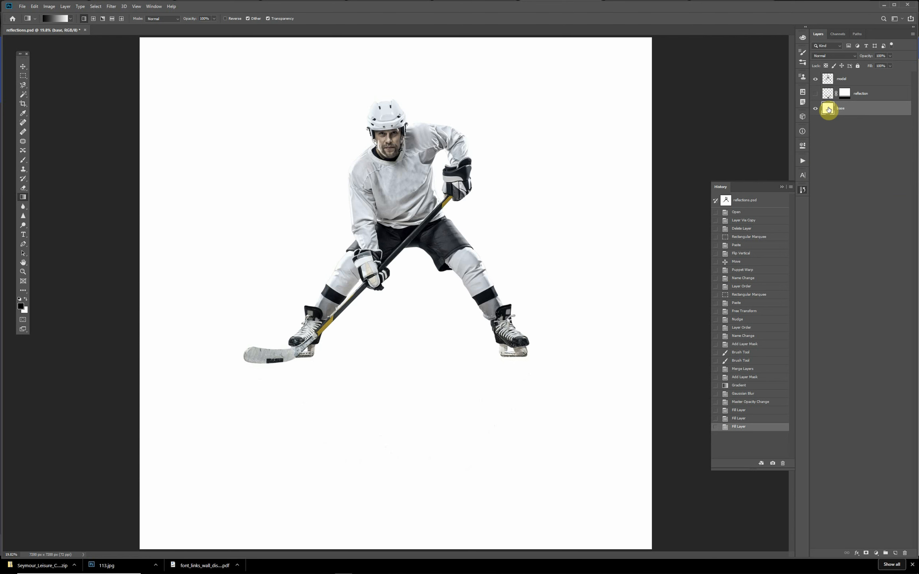
left_click(108, 7)
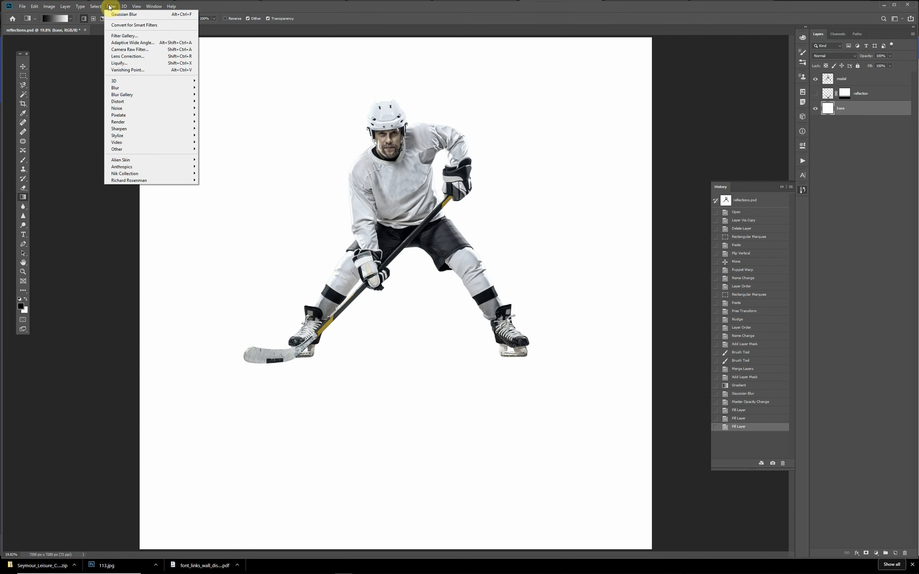
mouse_move(118, 160)
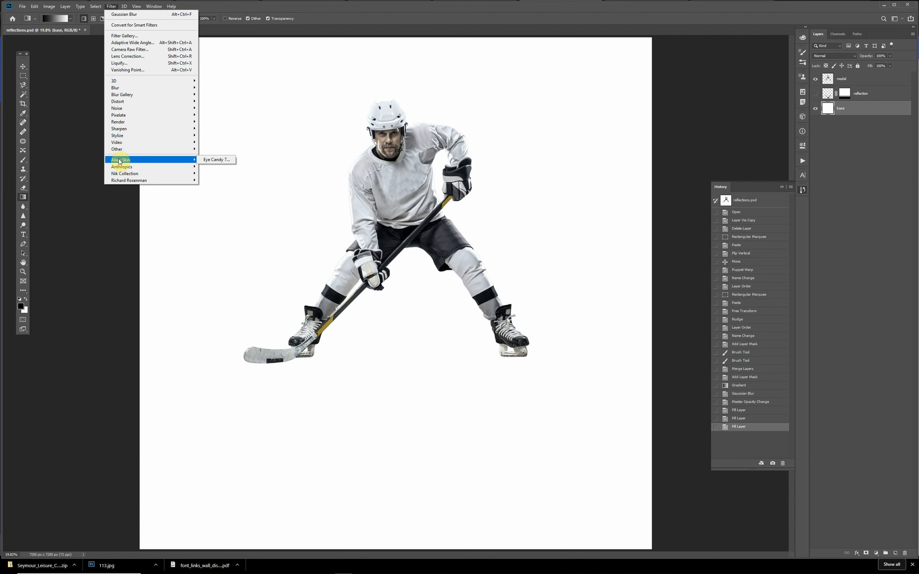
left_click(215, 160)
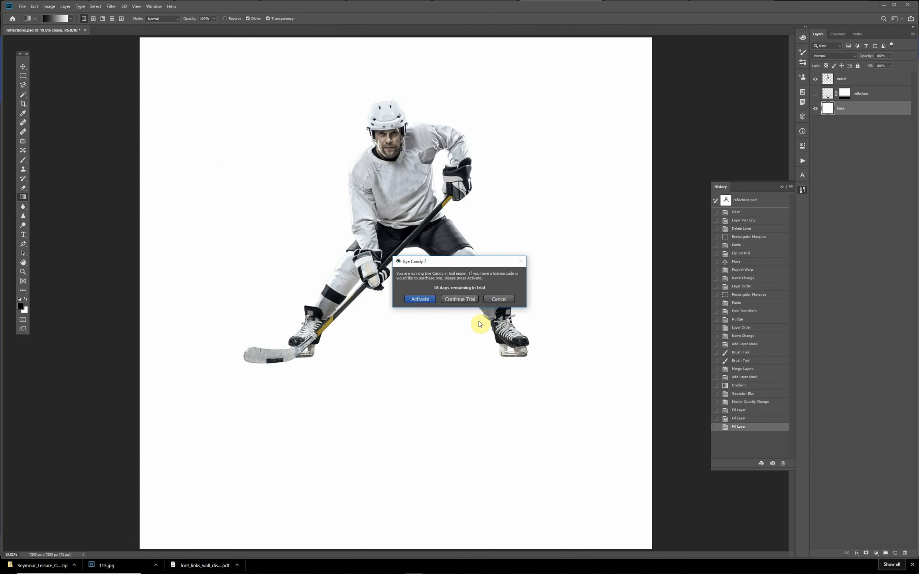
left_click(466, 303)
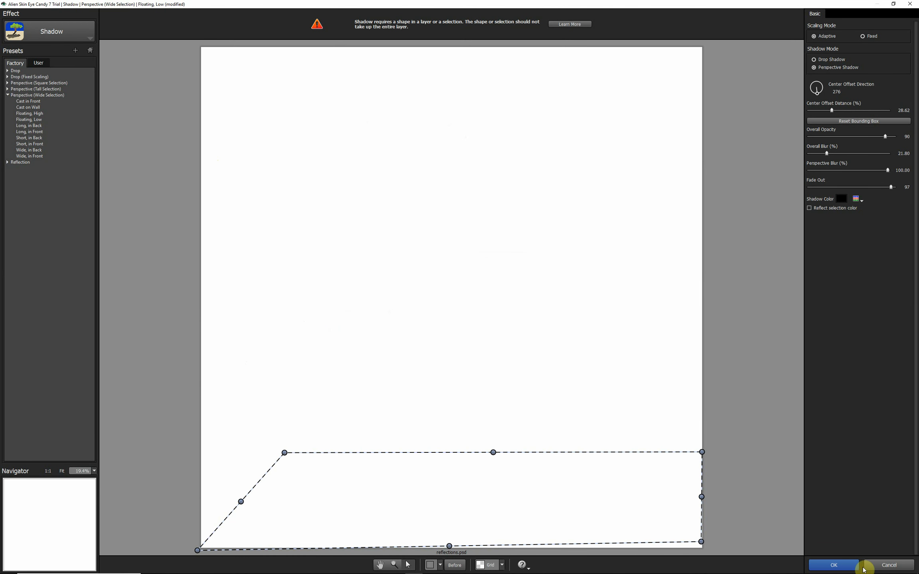
left_click(883, 566)
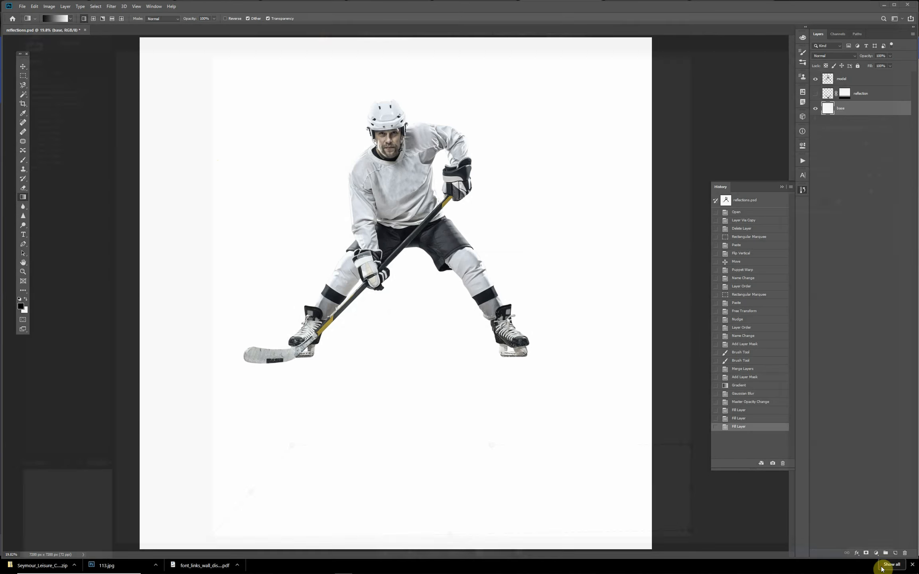
left_click(816, 94)
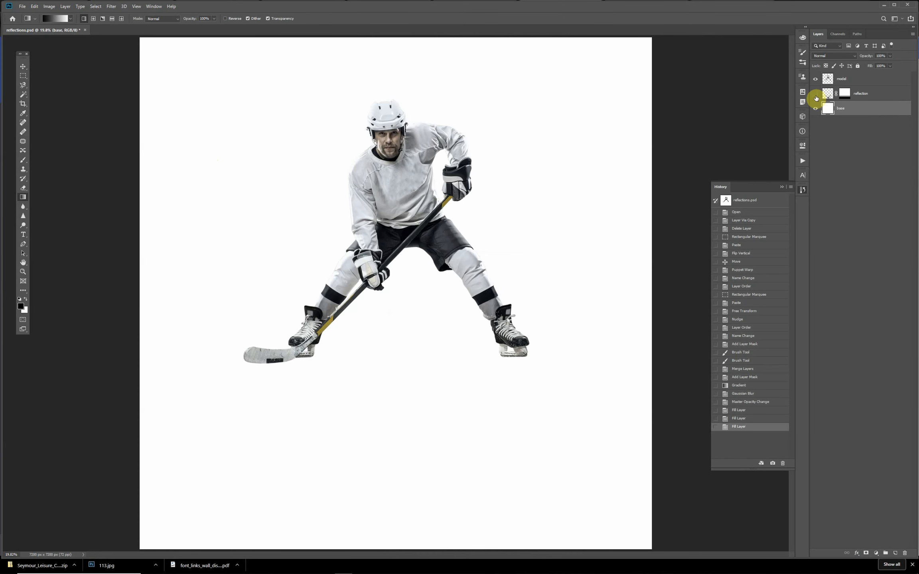
Open the Alien Skin Eye Candy 7 filter on the model layer, continuing in trial mode
left_click(833, 82)
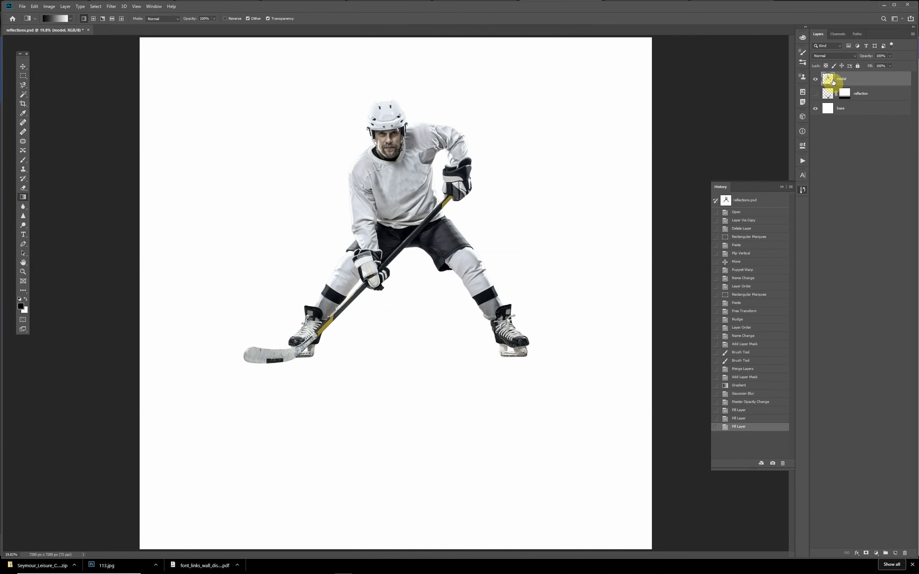
left_click(111, 7)
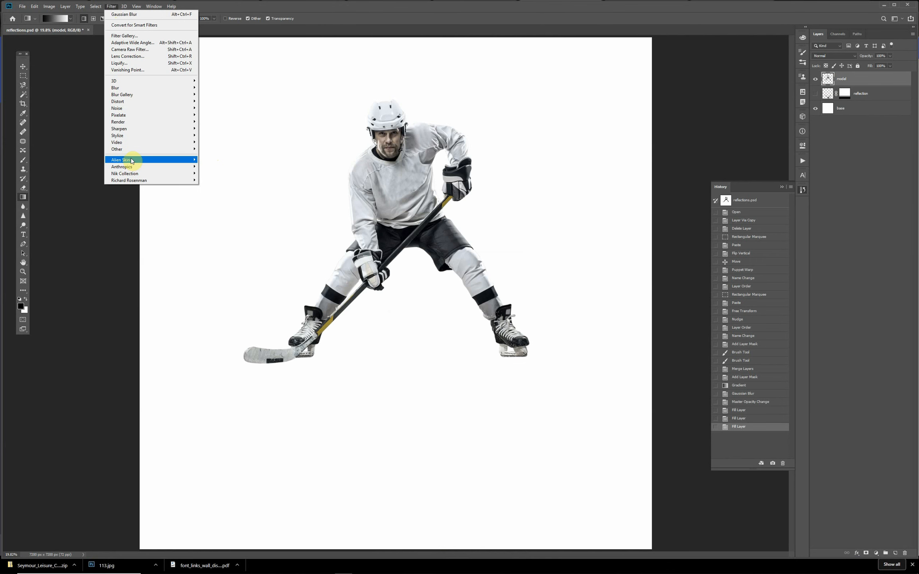
left_click(206, 160)
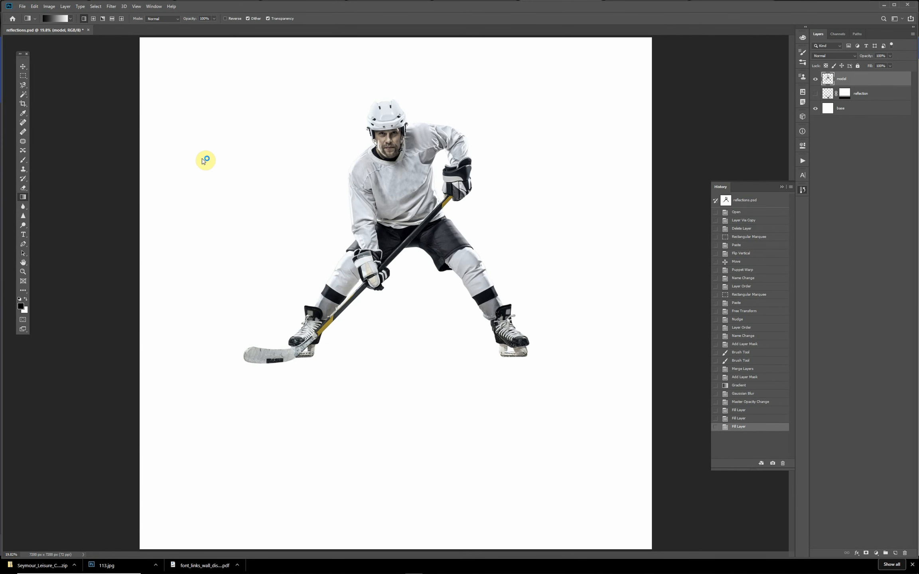
left_click(458, 300)
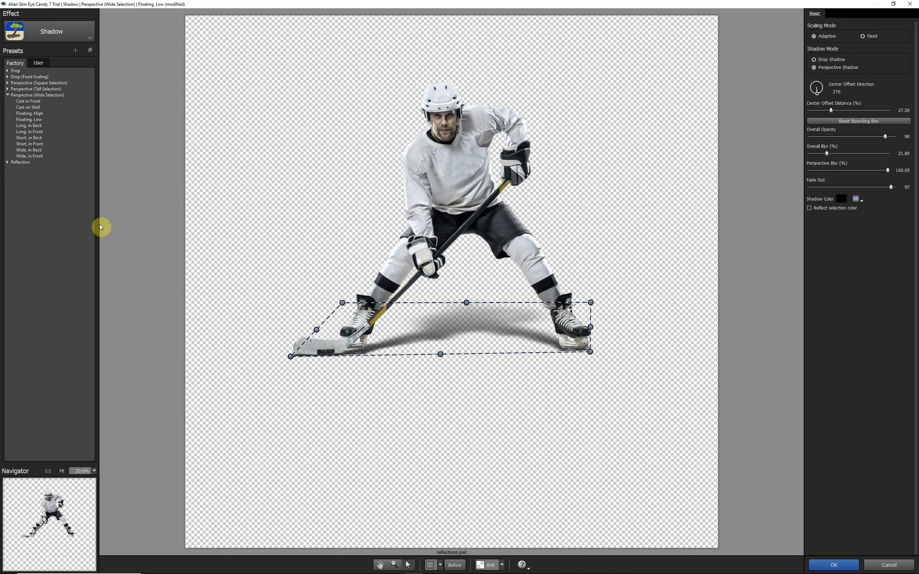
Try several Perspective (Wide Selection) shadow presets on the player and settle on Wide, in Back
left_click(35, 103)
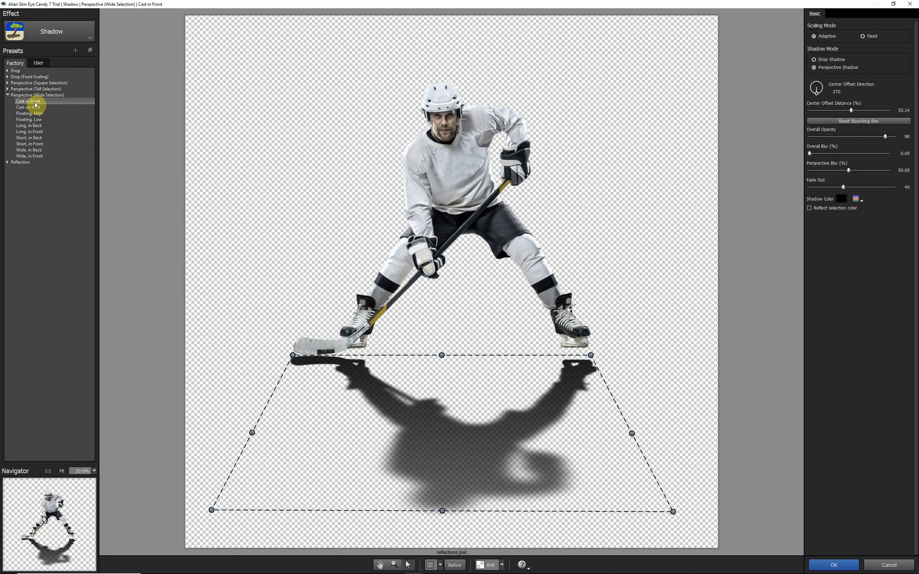
left_click(34, 108)
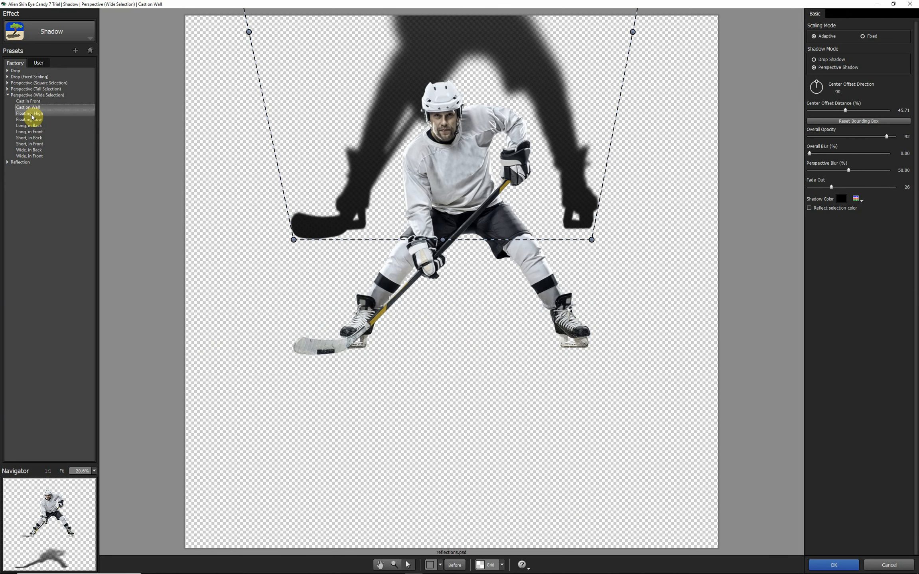
left_click(30, 120)
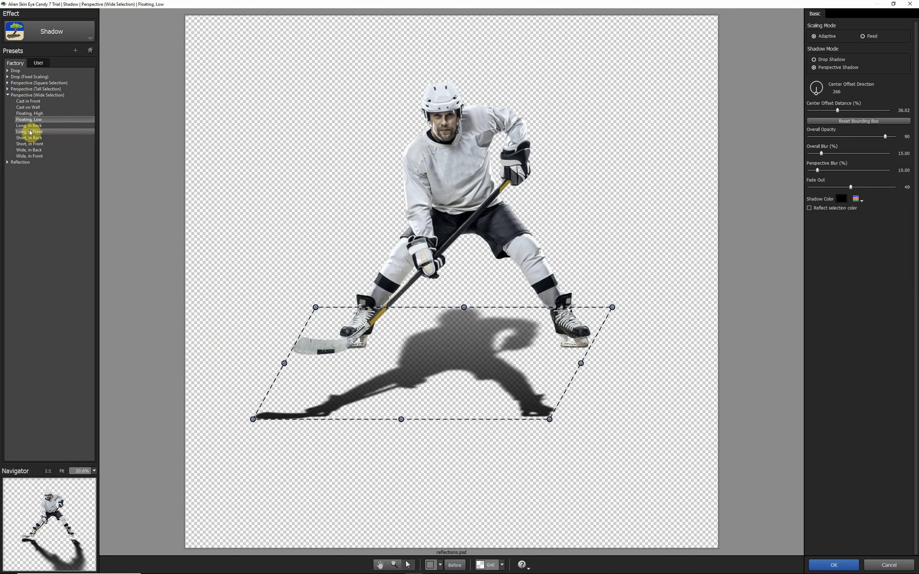
left_click(30, 132)
left_click(27, 144)
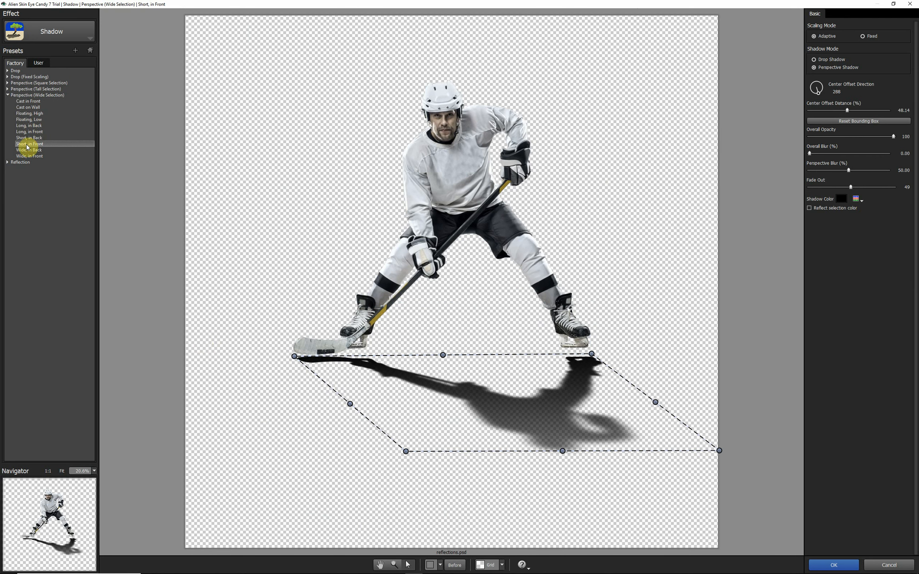
left_click(26, 150)
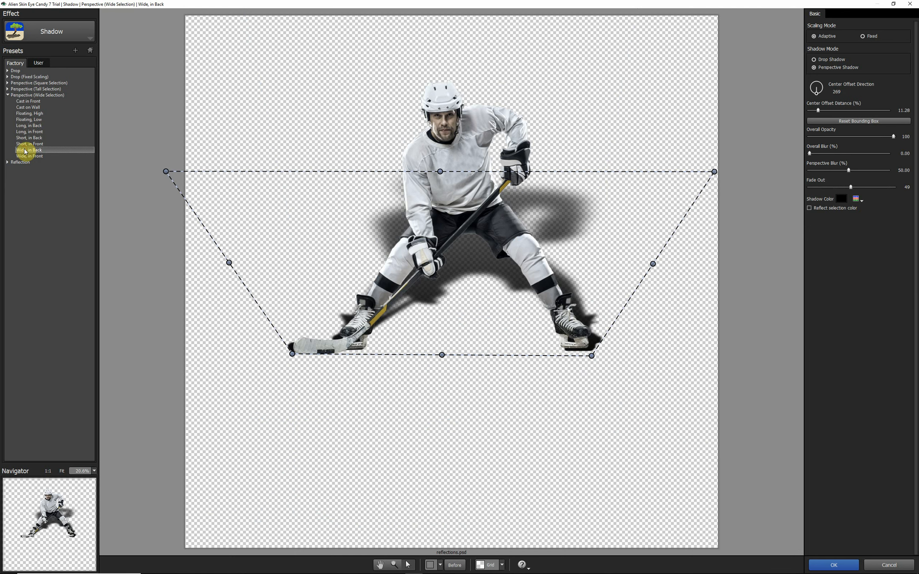
left_click(22, 156)
left_click(26, 151)
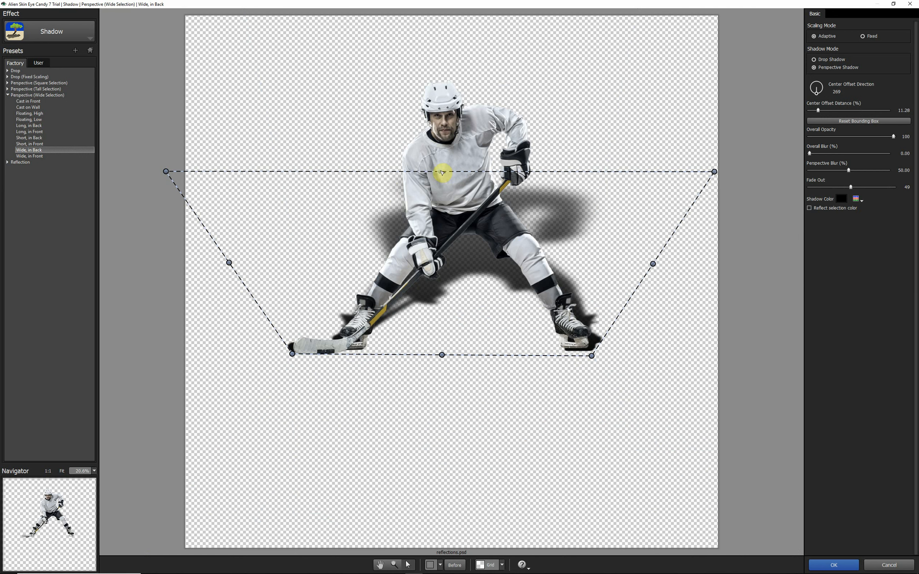
Flatten the perspective shadow by lowering its far edge to about glove height, and narrow that edge by pulling both far corners inward
left_click_drag(443, 173, 435, 263)
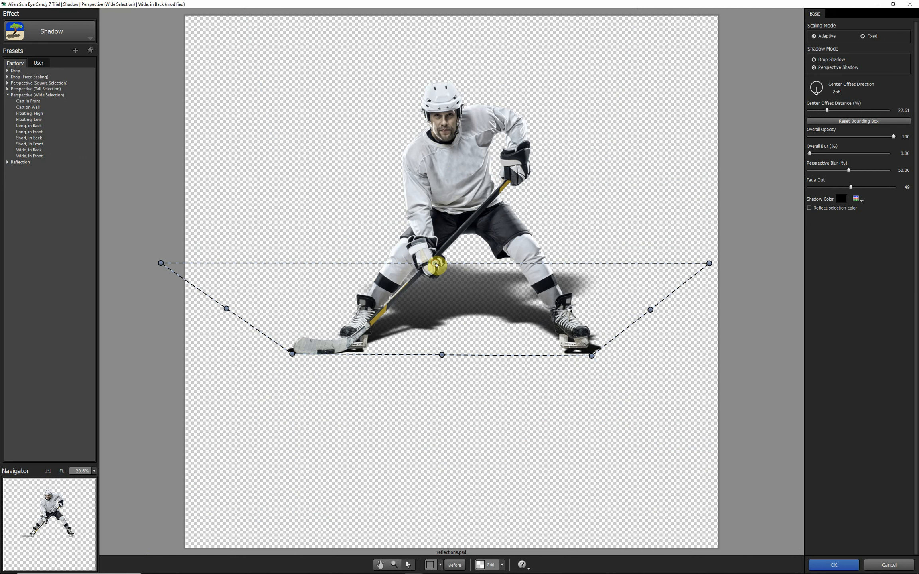
left_click_drag(164, 263, 209, 270)
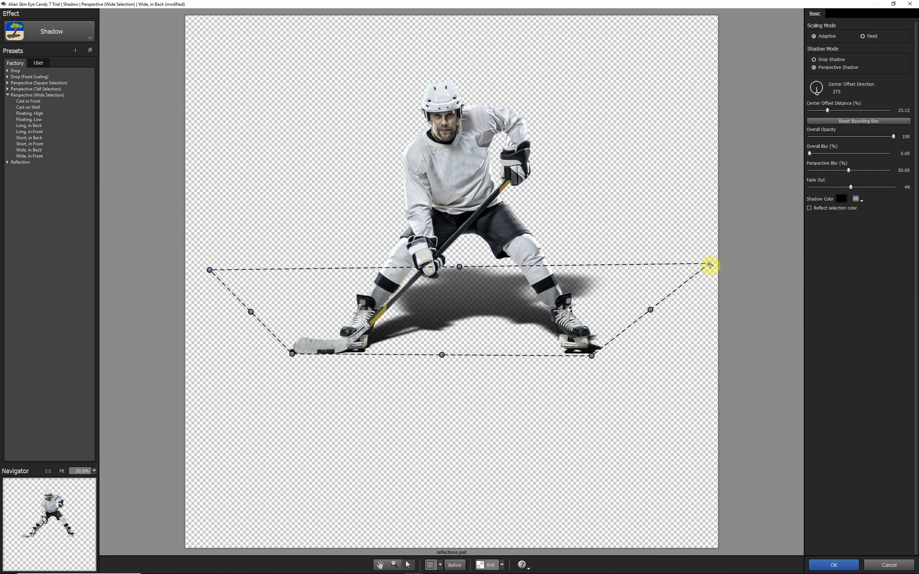
left_click_drag(709, 264, 687, 266)
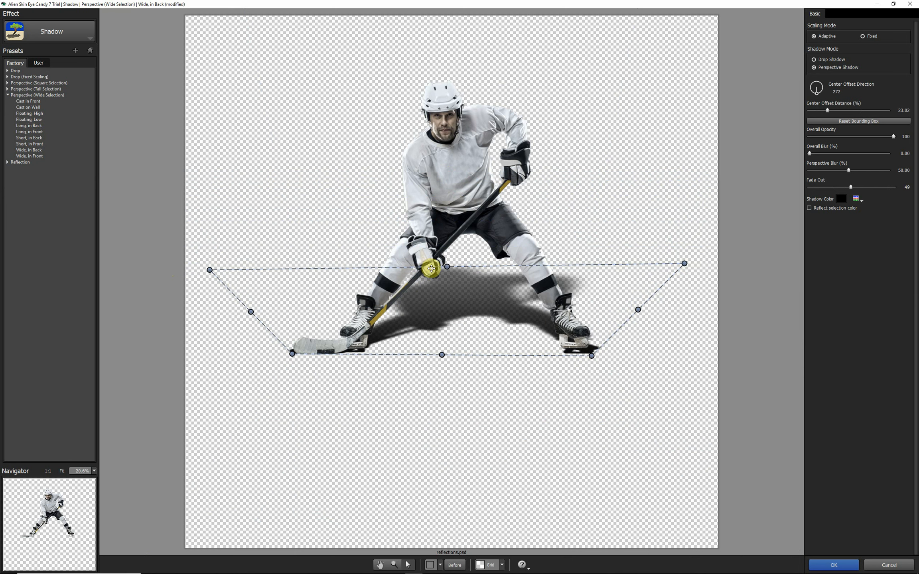
left_click_drag(447, 267, 451, 277)
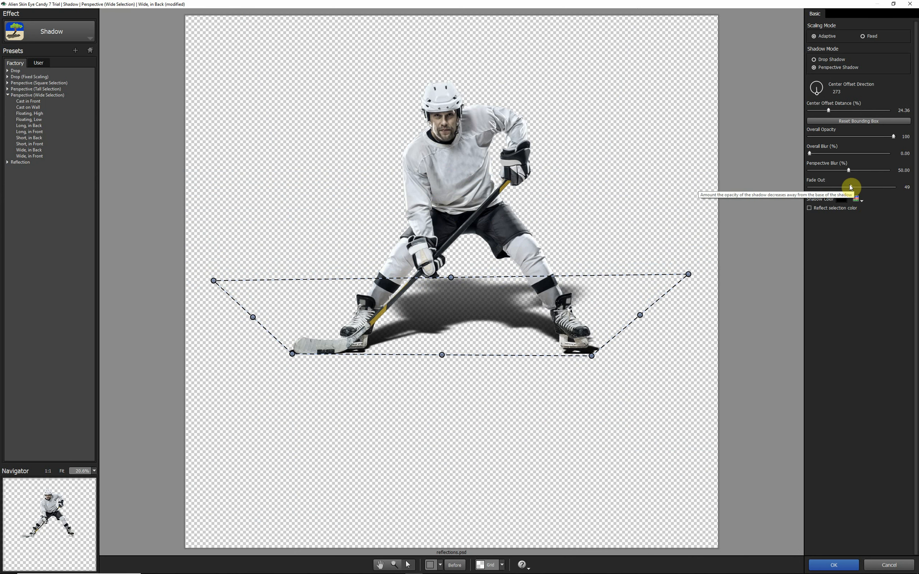
Set the shadow's Fade Out to 80, Perspective Blur to 55.50% and Overall Blur to 40.50%
left_click_drag(851, 187, 878, 191)
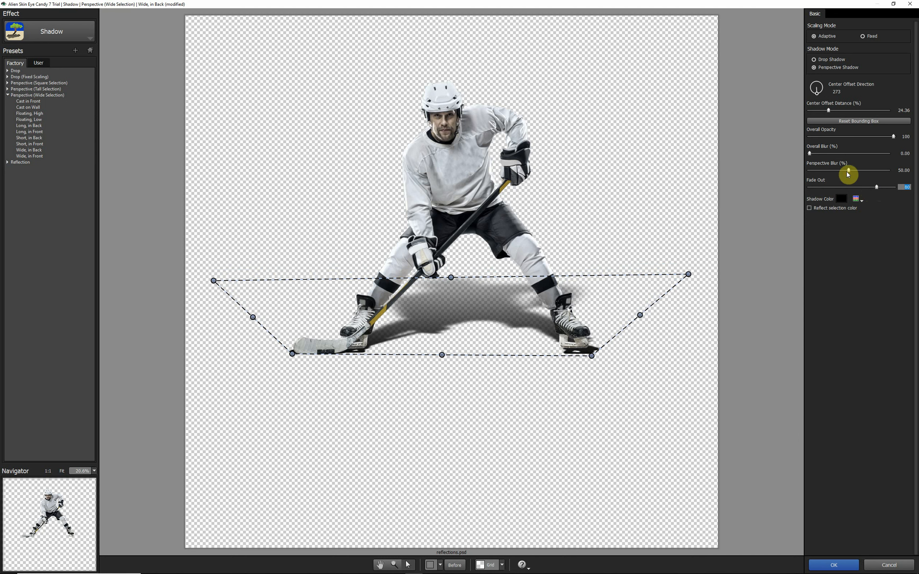
left_click_drag(848, 173, 854, 173)
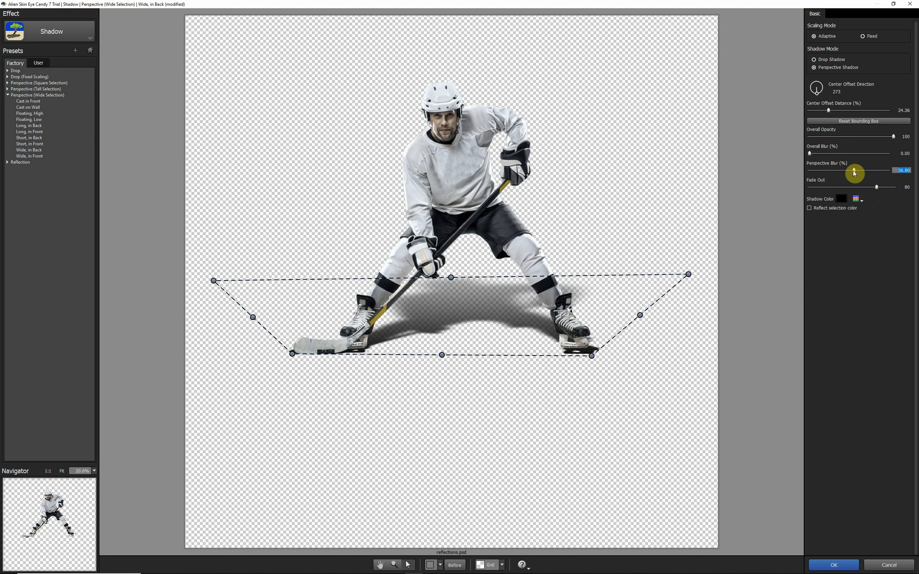
left_click_drag(810, 154, 841, 154)
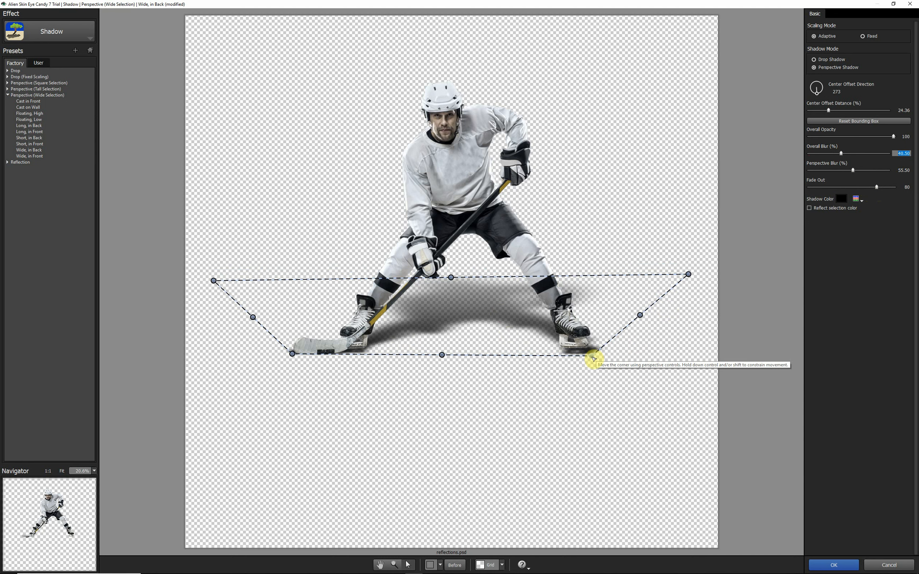
Align the shadow's near edge with the skate blades by nudging it slightly up and inward, and apply the shadow effect
left_click_drag(593, 359, 585, 353)
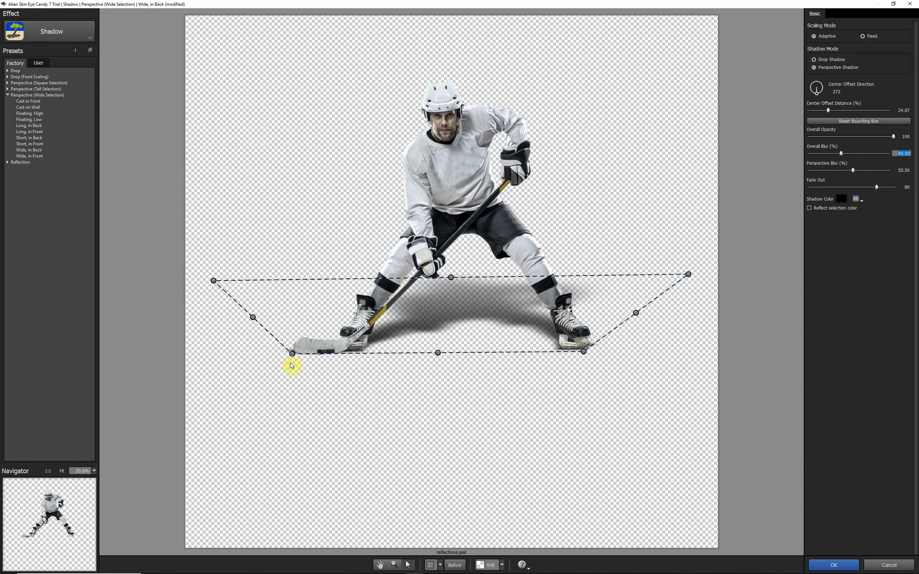
left_click_drag(437, 353, 437, 351)
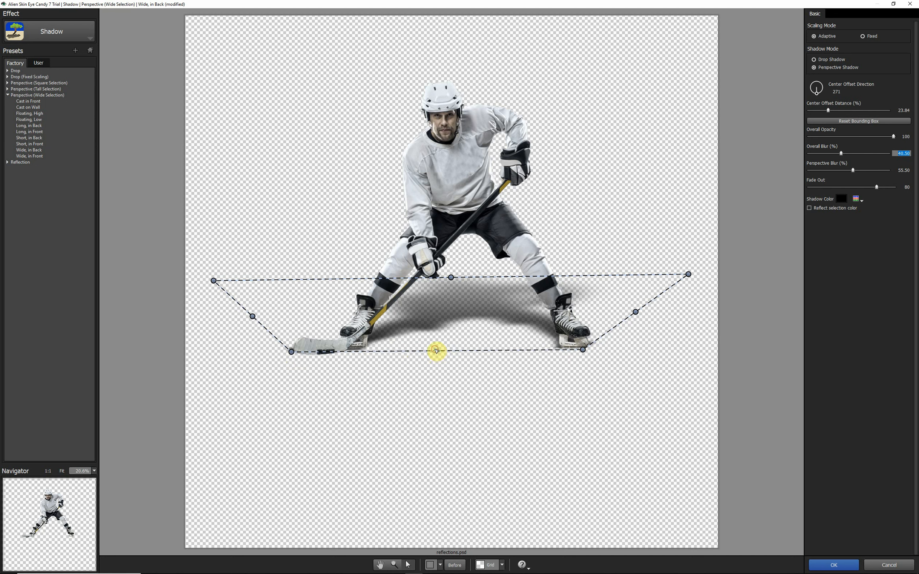
left_click_drag(584, 352, 585, 350)
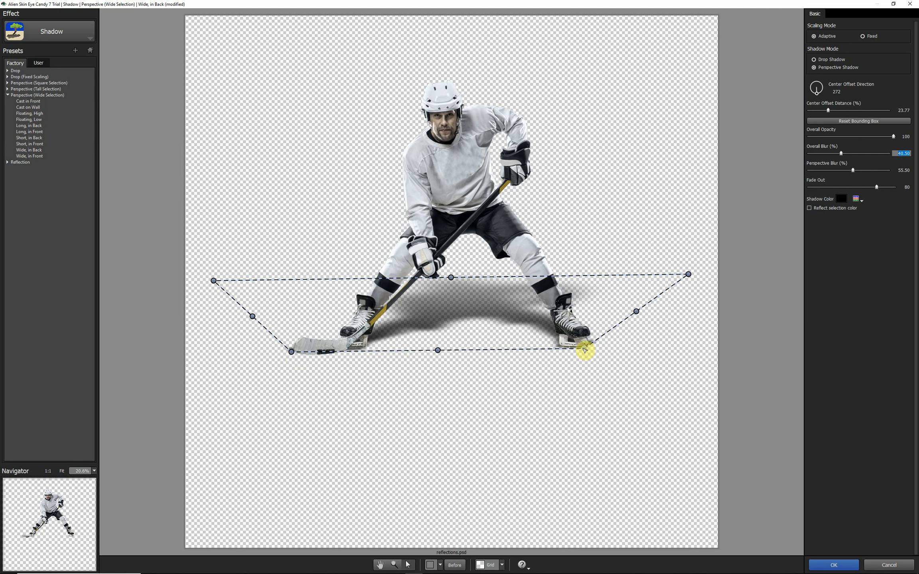
left_click(841, 565)
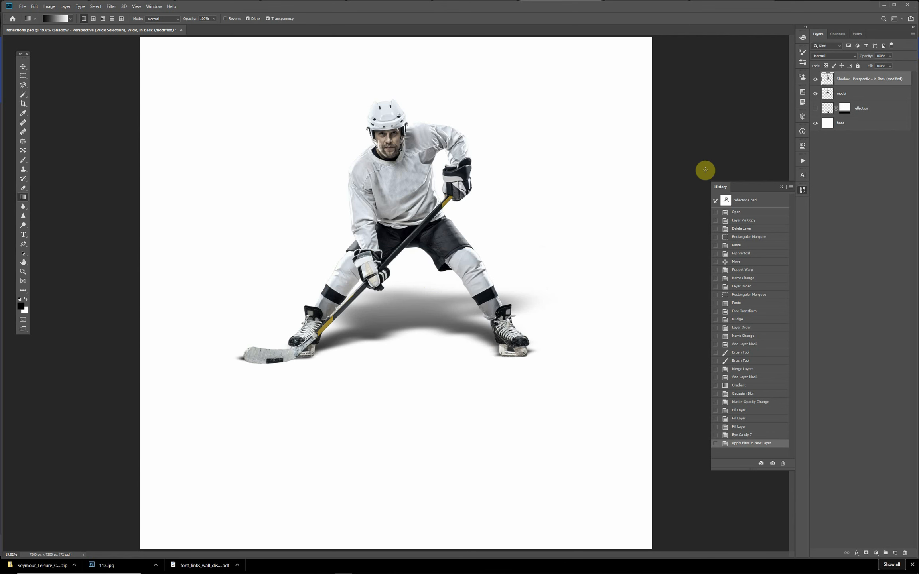
Hide the original model layer
left_click(815, 94)
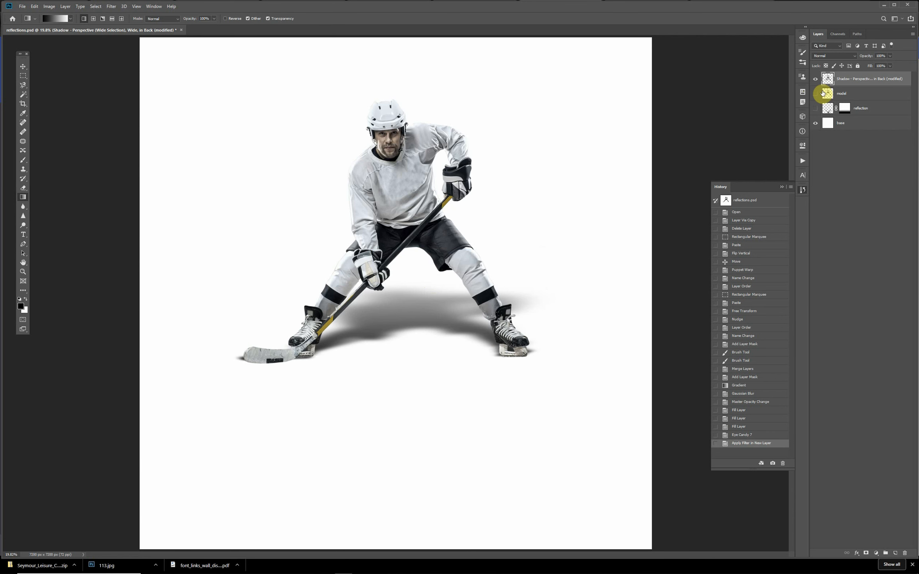
Try moving the combined player-and-shadow layer straight down, and undo the move
left_click(26, 71)
left_click_drag(452, 229, 453, 261)
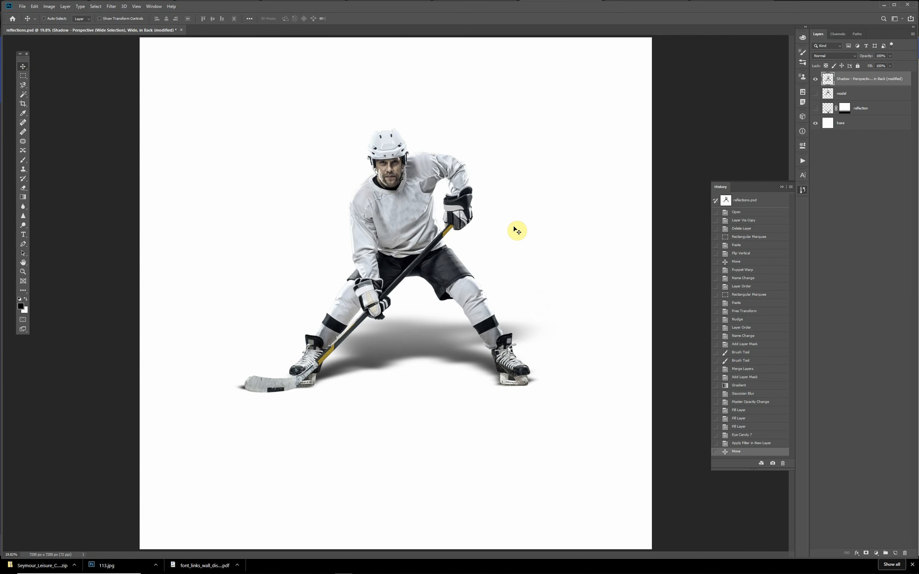
key("ctrl+z")
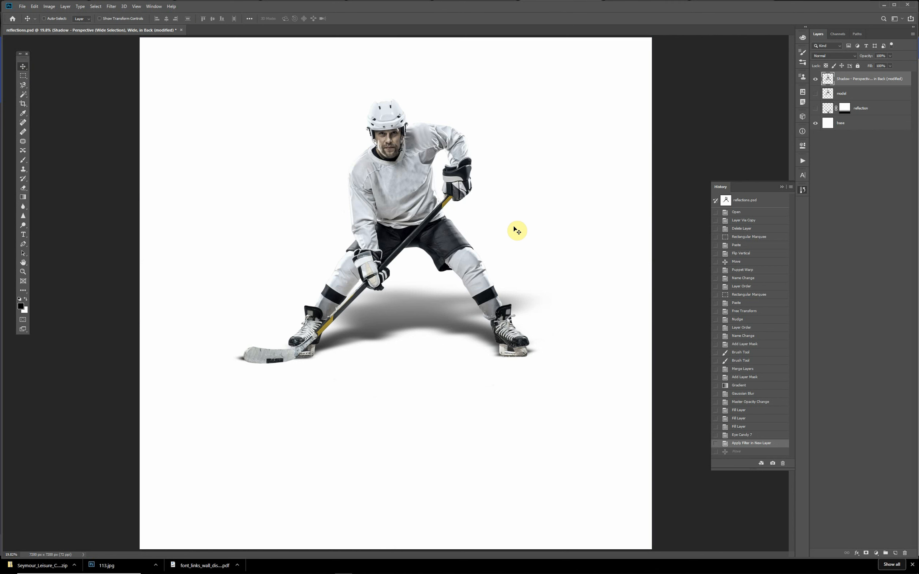
Load the model layer's outline as a selection and deselect it
left_click(827, 95, "ctrl")
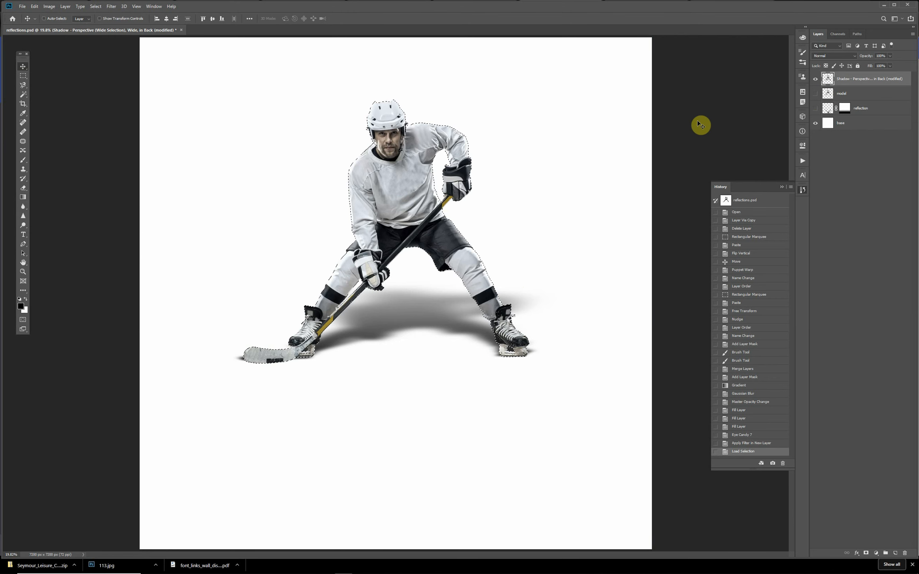
key("ctrl+d")
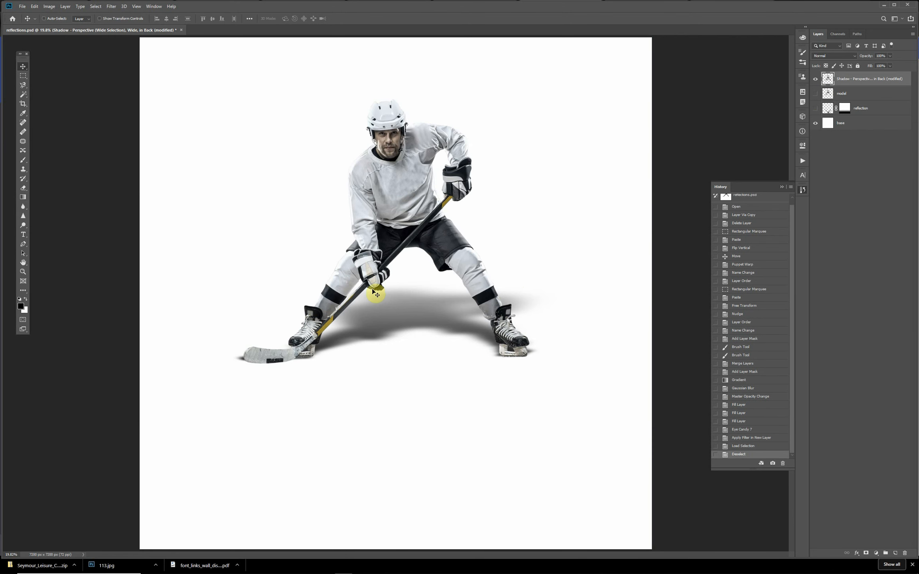
Try scaling down and repositioning the combined player-and-shadow layer with Free Transform, and cancel the transformation
left_click(827, 83)
key("ctrl+t")
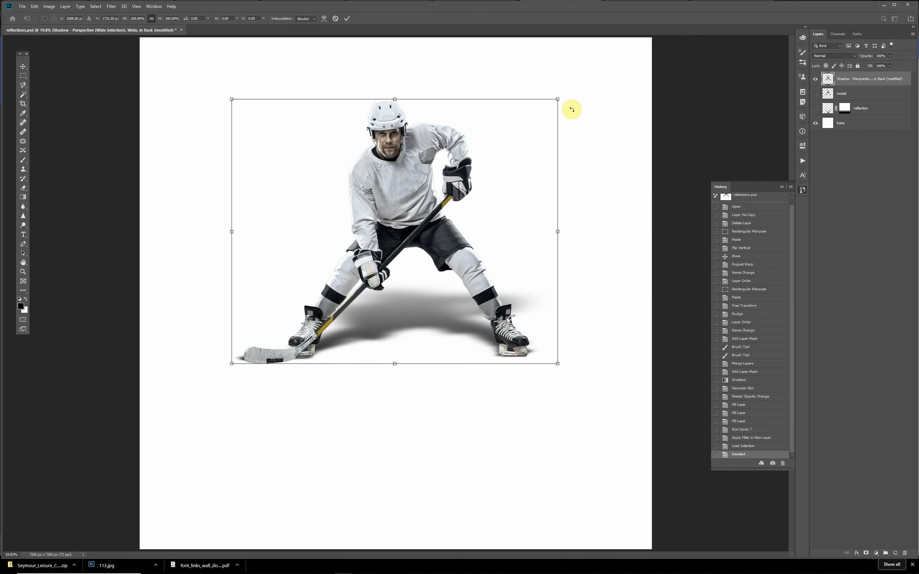
left_click_drag(557, 98, 509, 135)
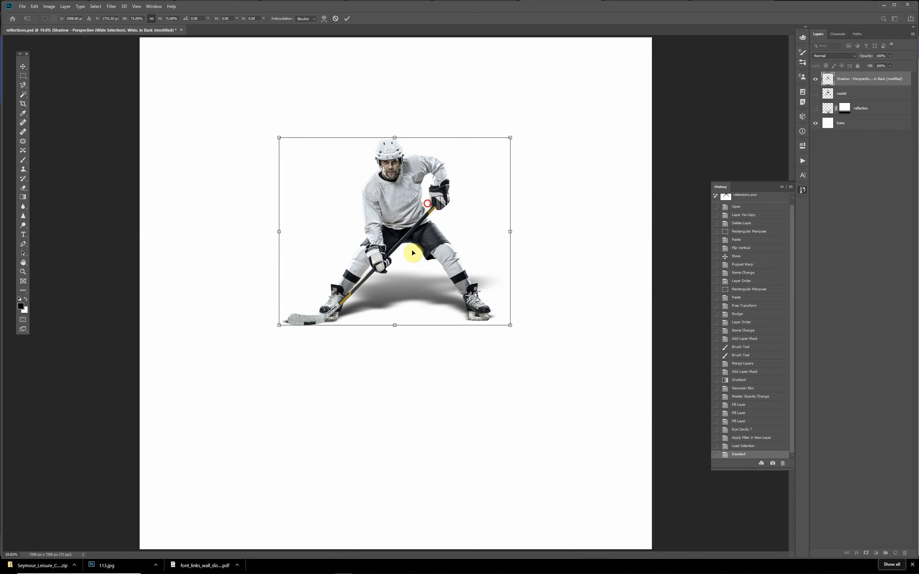
left_click_drag(427, 203, 352, 343)
key("Escape")
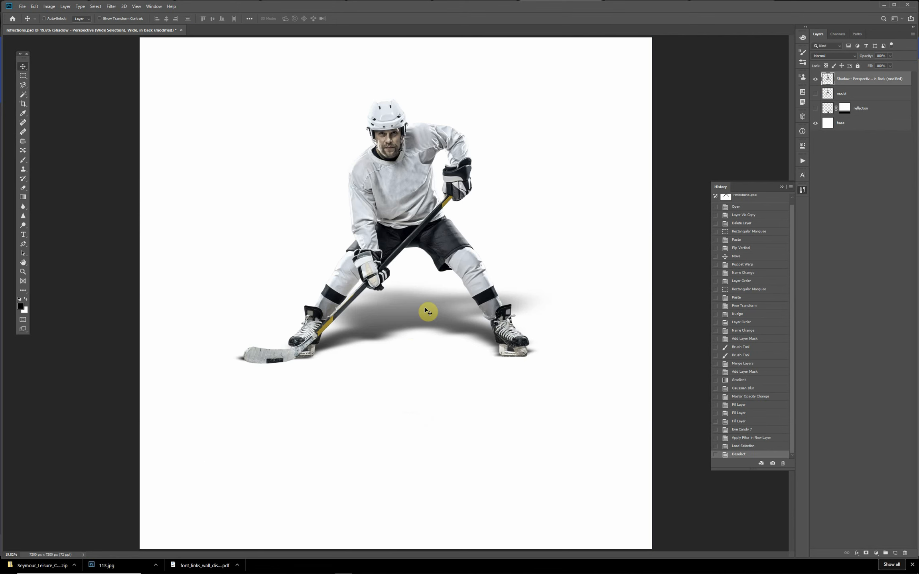